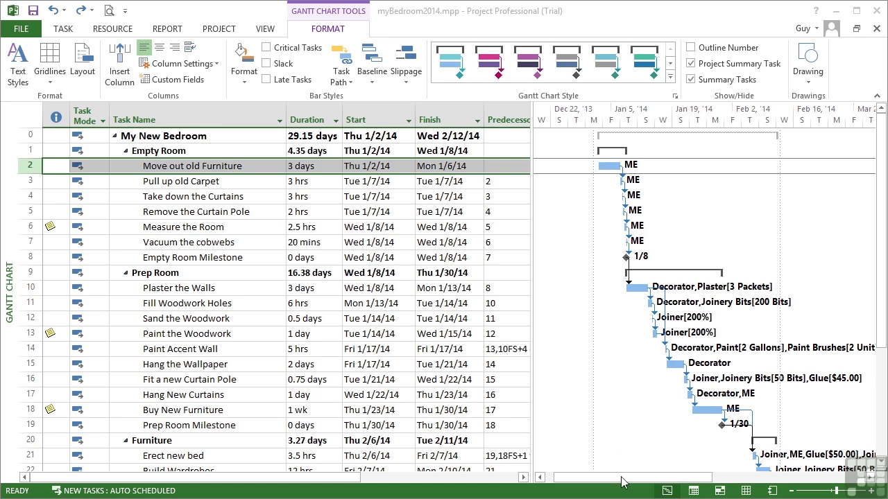
- Scroll the Gantt chart timescale left to bring the earlier dates into view
scroll(622, 477, left, 2)
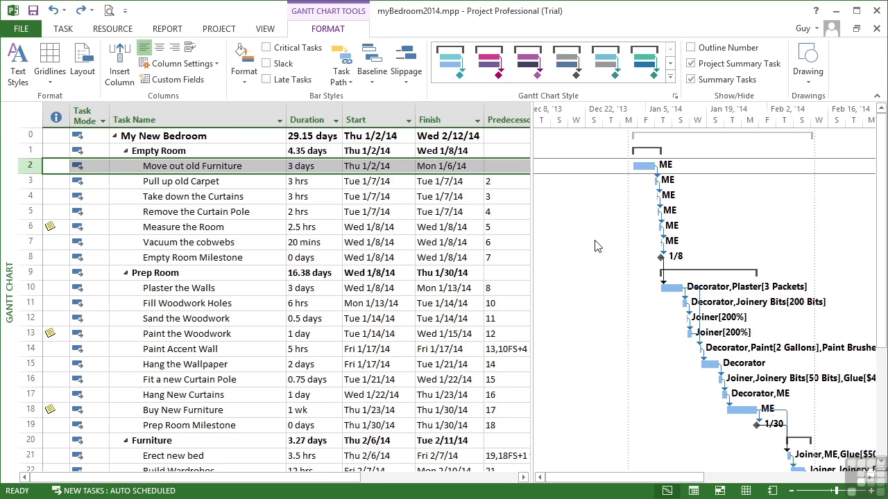
- From the Task ribbon's Gantt Chart dropdown, bring up the More Views list
click(63, 29)
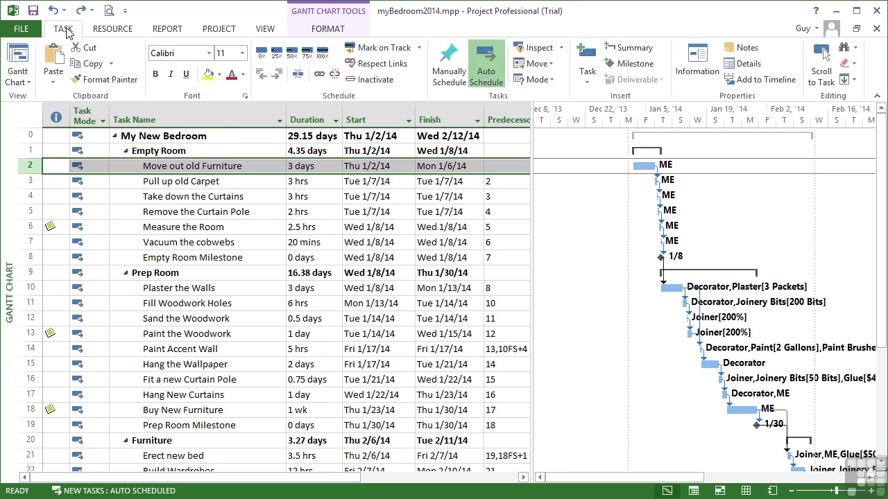
click(29, 82)
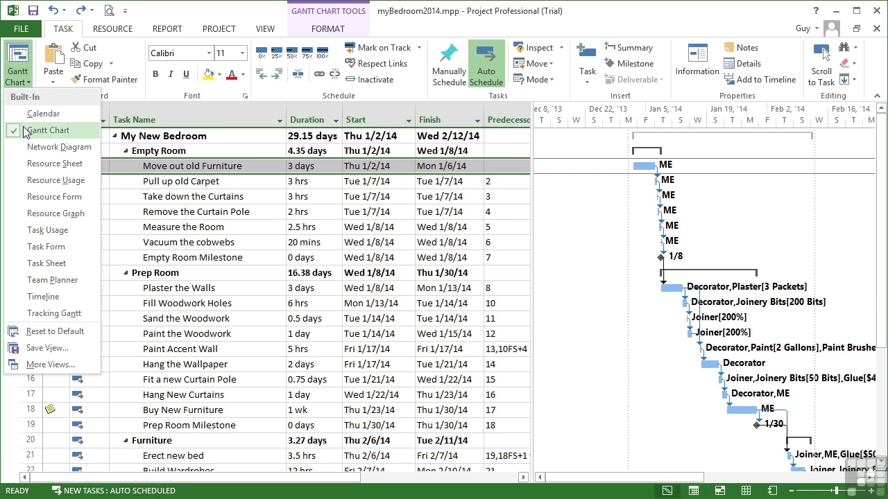
click(51, 364)
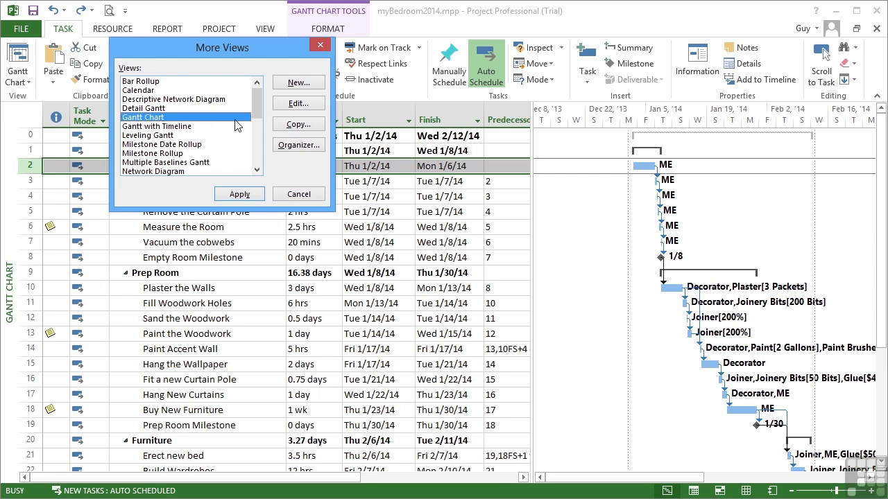
- Copy the Gantt Chart view and rename the copy 'Guys Gantt Chart'
click(299, 124)
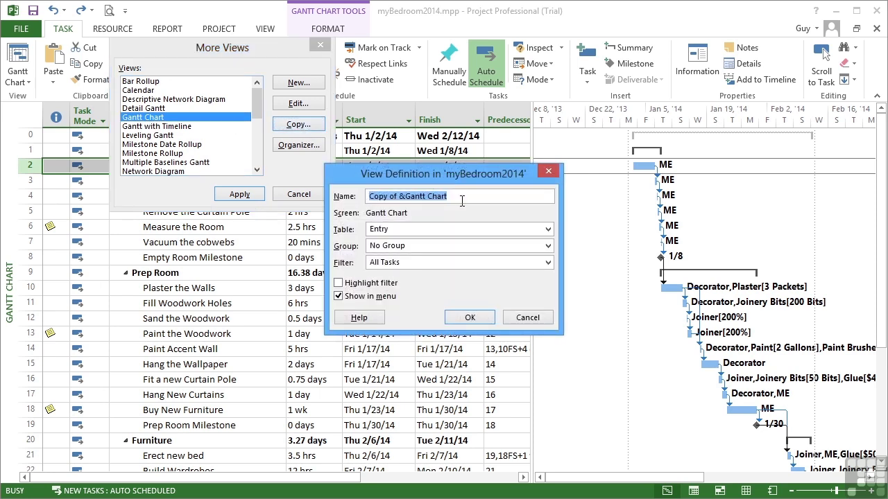
click(462, 198)
key(BackSpace)
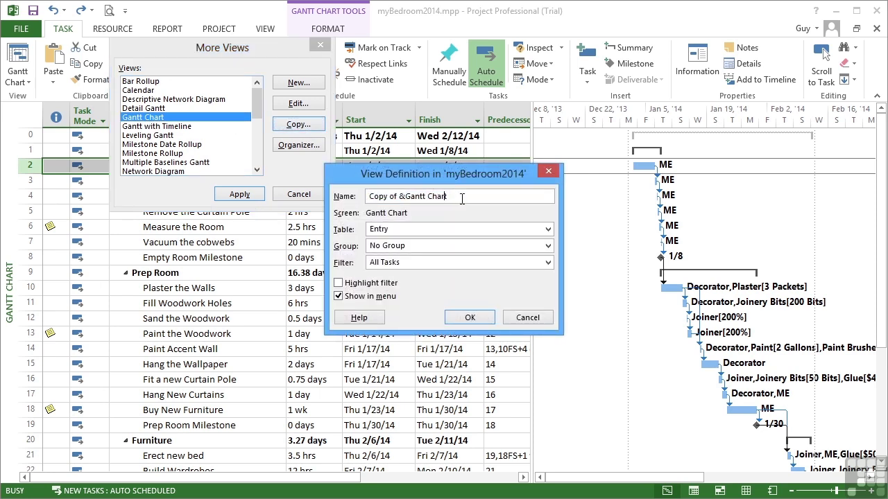
key(Left)
key(Left)
key(Left)
key(Left)
key(Left)
key(Left)
key(BackSpace)
key(BackSpace)
key(BackSpace)
key(BackSpace)
key(BackSpace)
key(BackSpace)
key(BackSpace)
key(BackSpace)
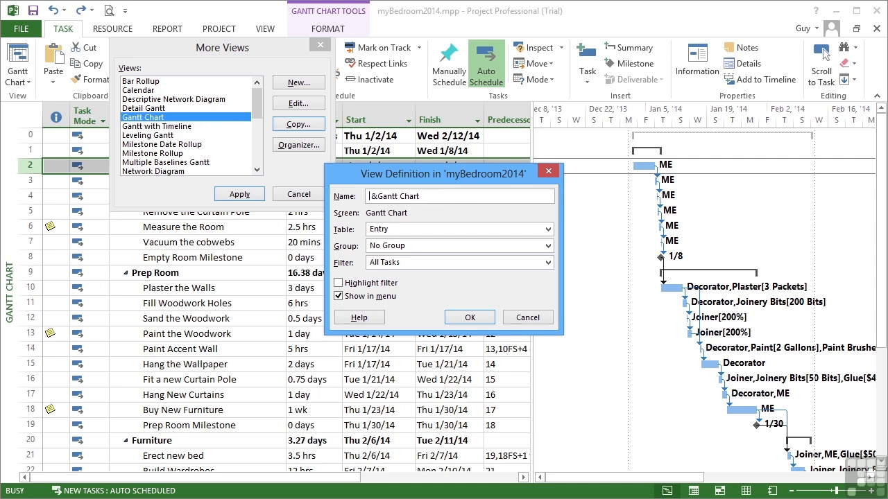
text(Guys)
- Keep the Entry table, No Group and All Tasks filter, then confirm the new view
click(548, 229)
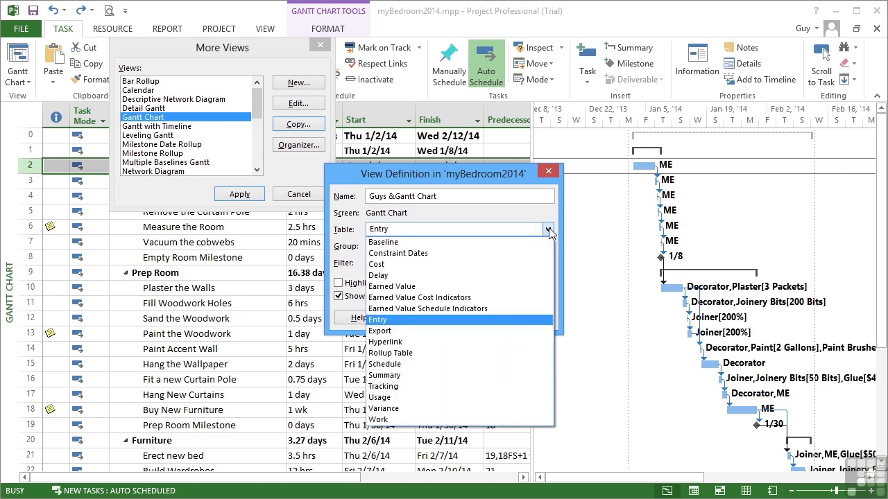
click(511, 224)
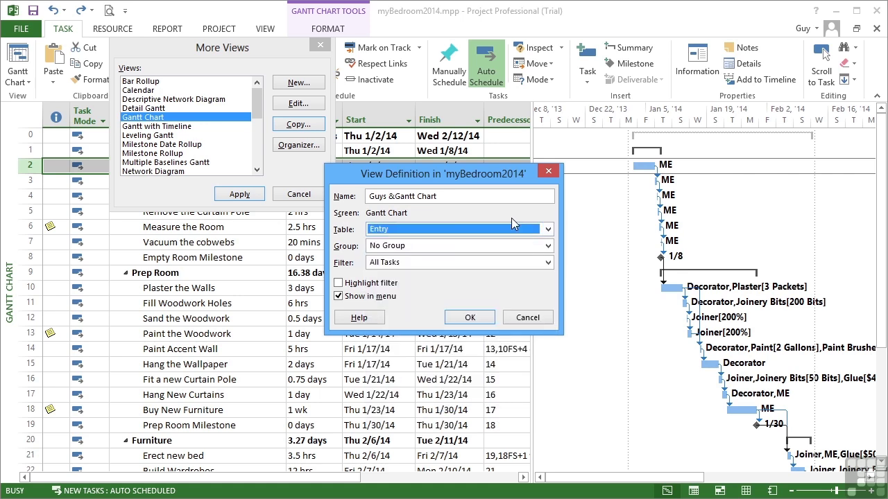
click(471, 248)
click(471, 247)
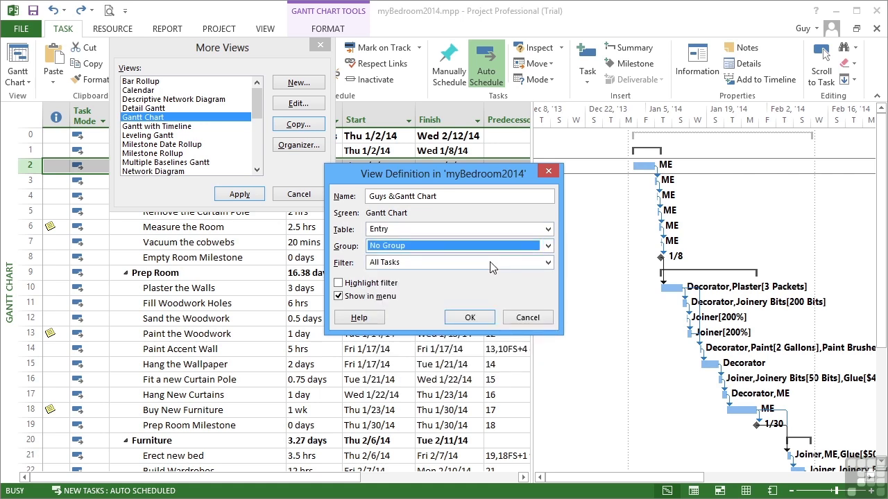
click(492, 264)
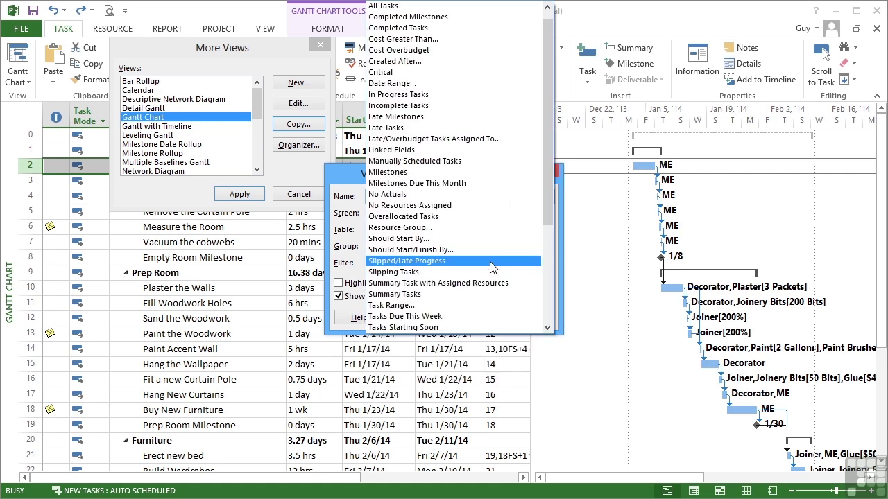
click(358, 266)
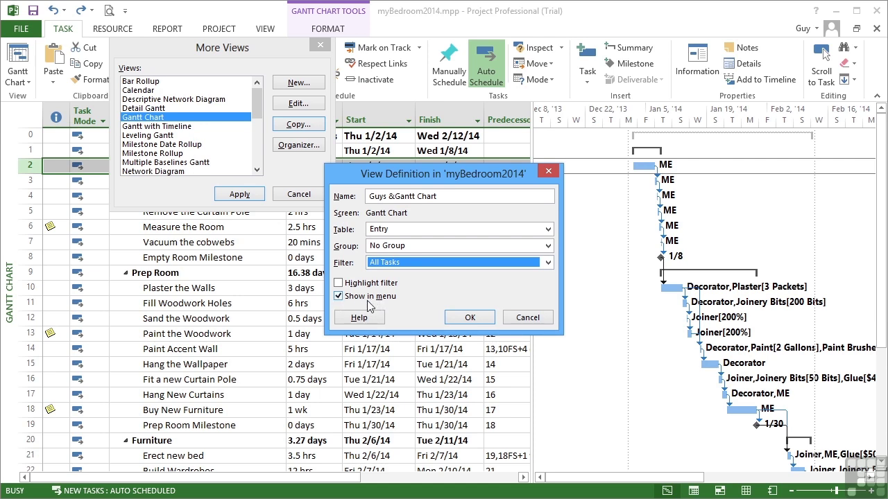
click(470, 318)
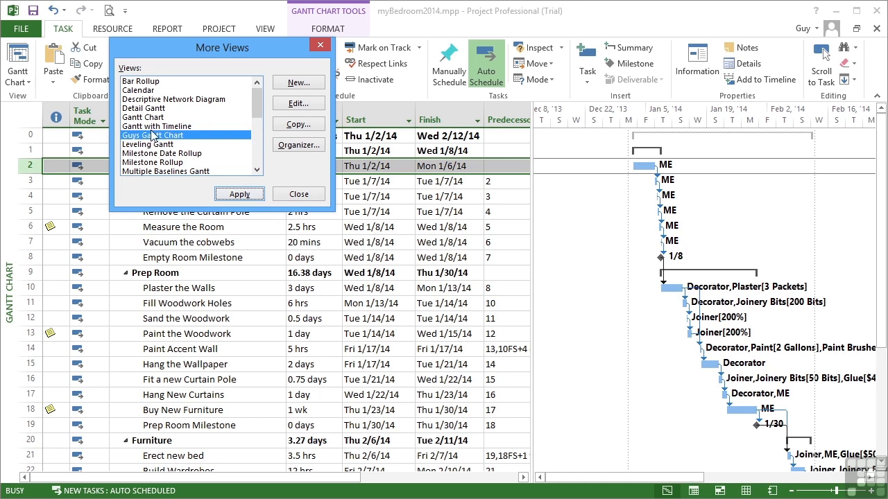
- Apply Guys Gantt Chart, verify it appears under Custom views, and show the Format ribbon
click(238, 197)
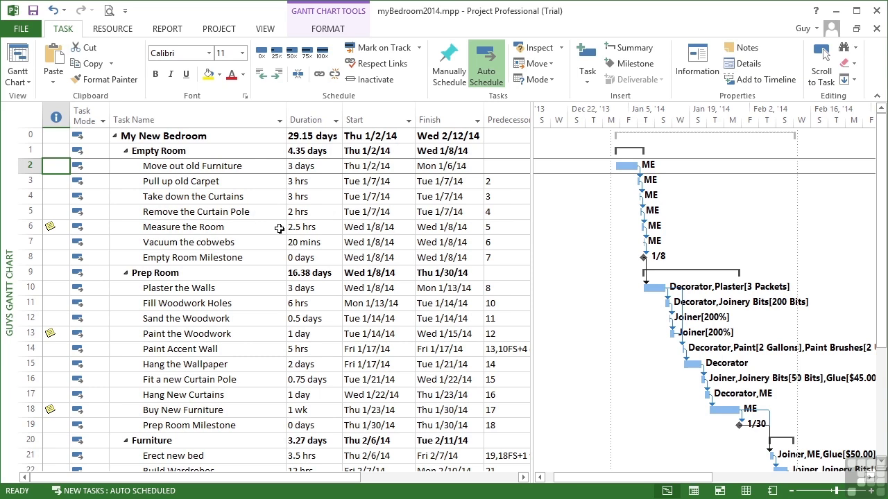
click(29, 82)
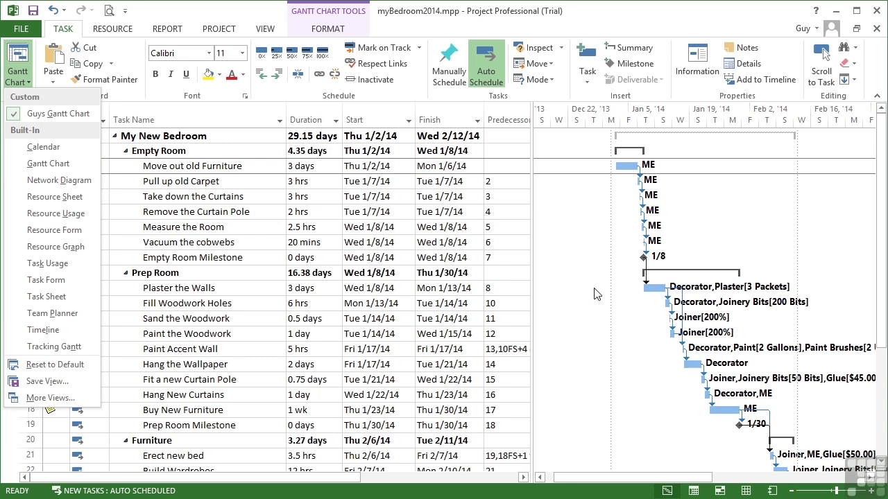
key(Escape)
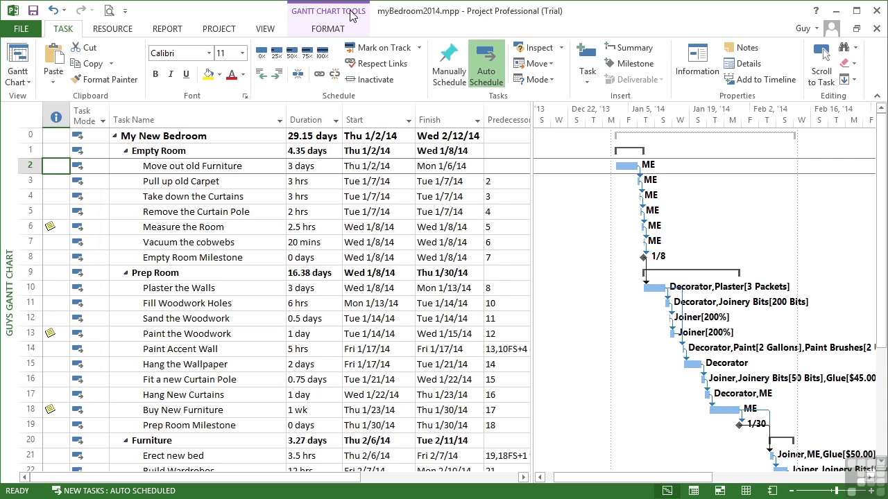
click(324, 31)
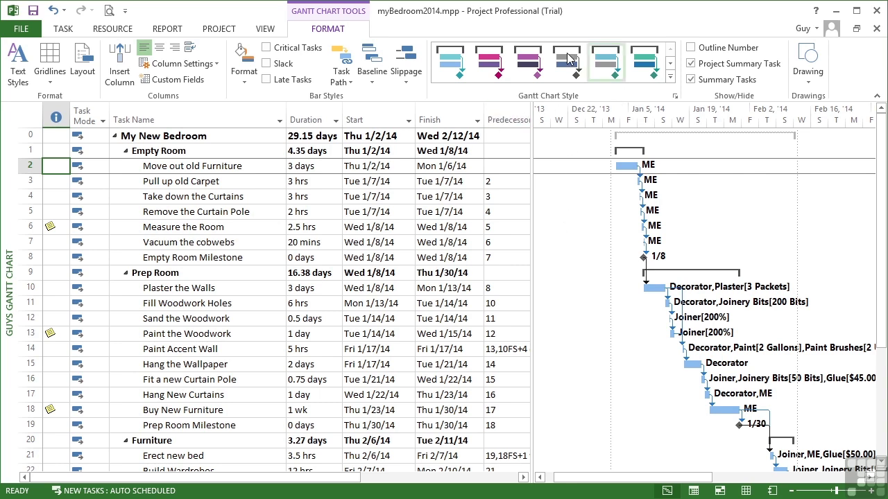
- Apply the second, purple Scheduling Style to the task bars and review the chart
click(670, 77)
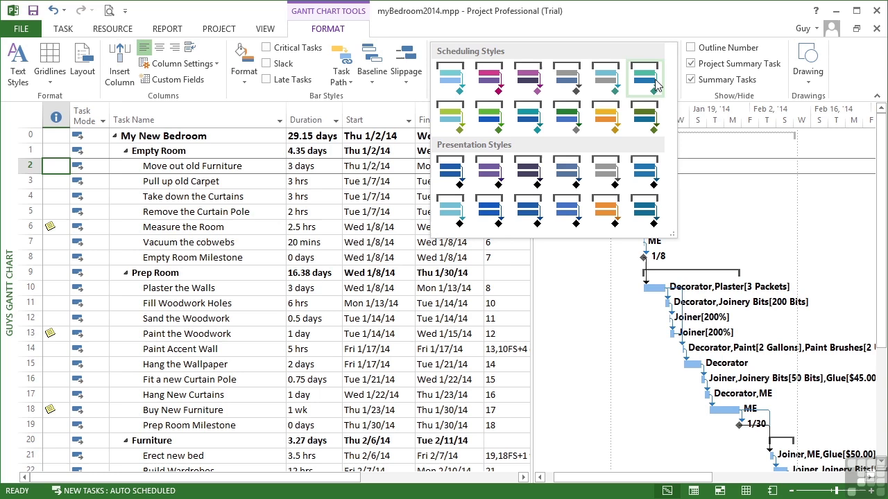
click(484, 82)
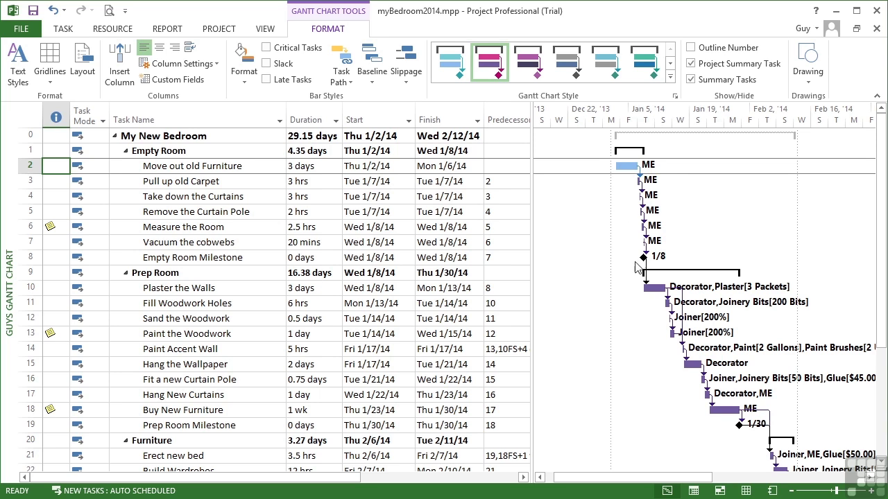
scroll(769, 401, down, 1)
scroll(763, 399, down, 4)
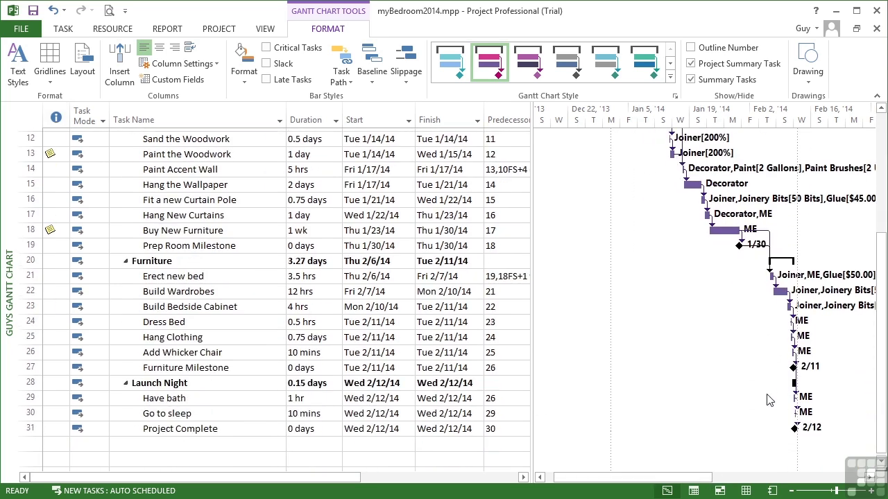
scroll(742, 391, up, 3)
scroll(735, 389, up, 2)
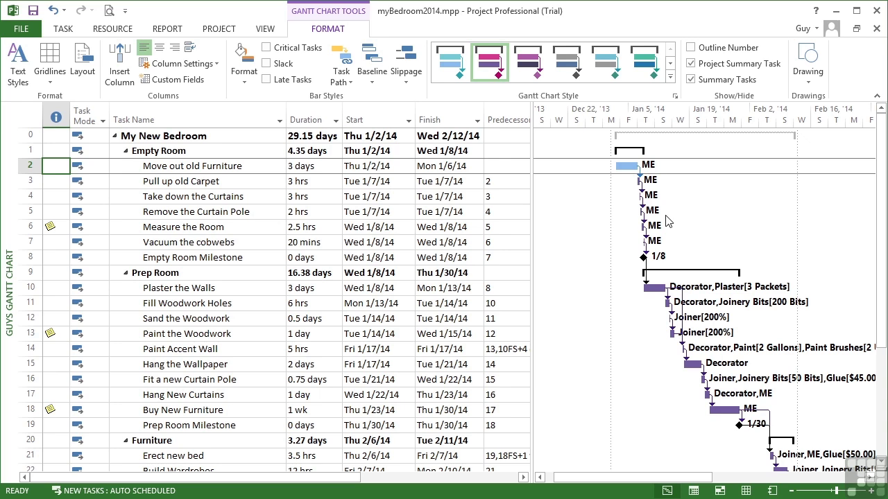
- Try summary, late and critical task options, leaving only Slack turned on
click(691, 64)
click(691, 64)
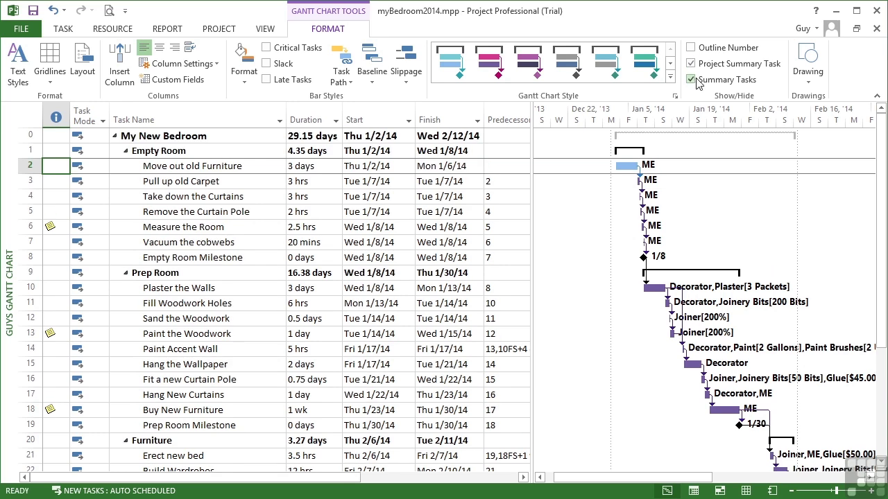
click(691, 79)
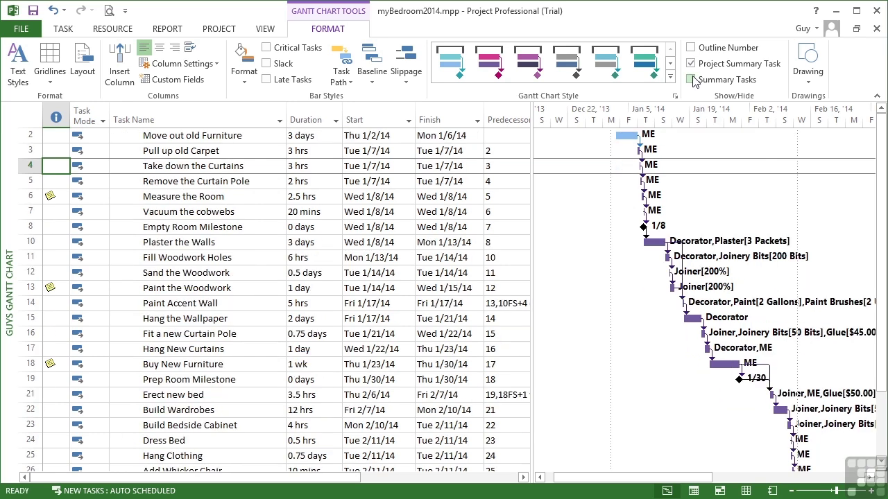
click(691, 80)
click(267, 81)
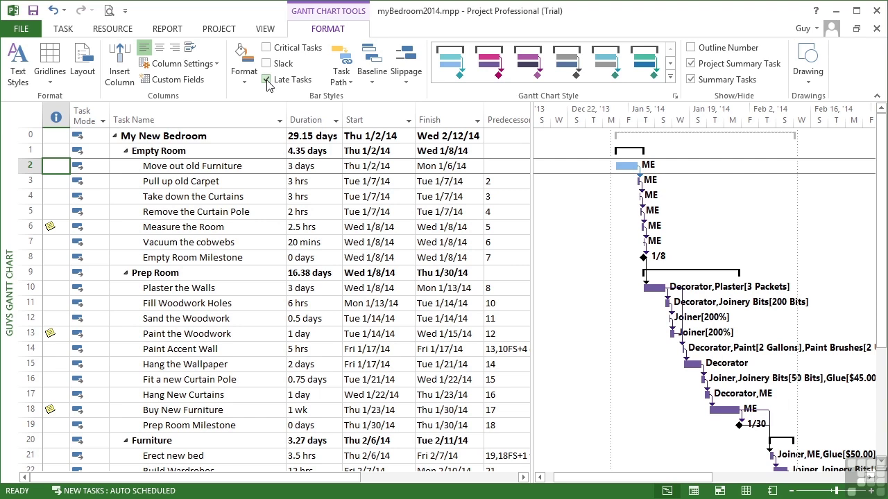
click(267, 80)
click(267, 64)
click(266, 48)
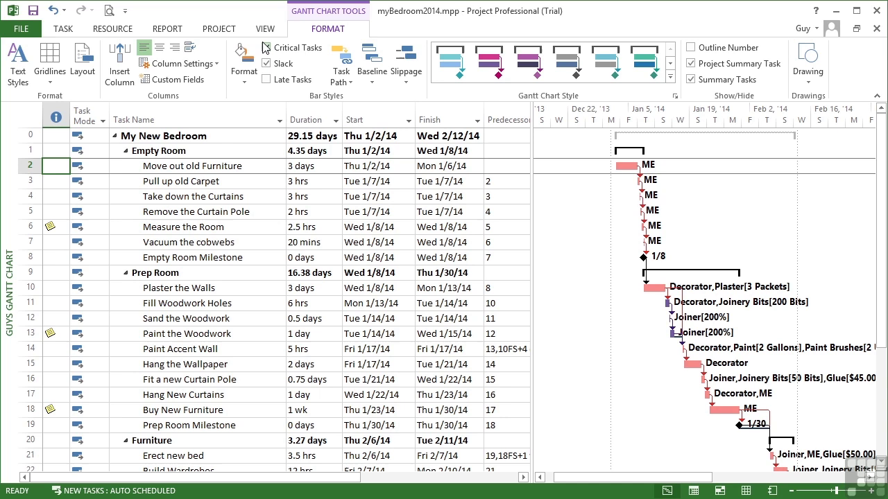
click(266, 49)
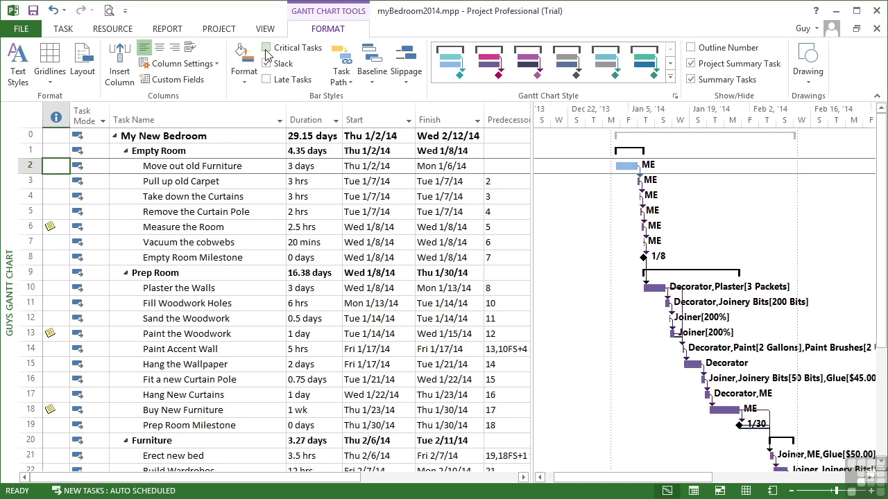
- In Format Bar for Move out old Furniture, set the bar middle colour to Automatic
click(626, 166)
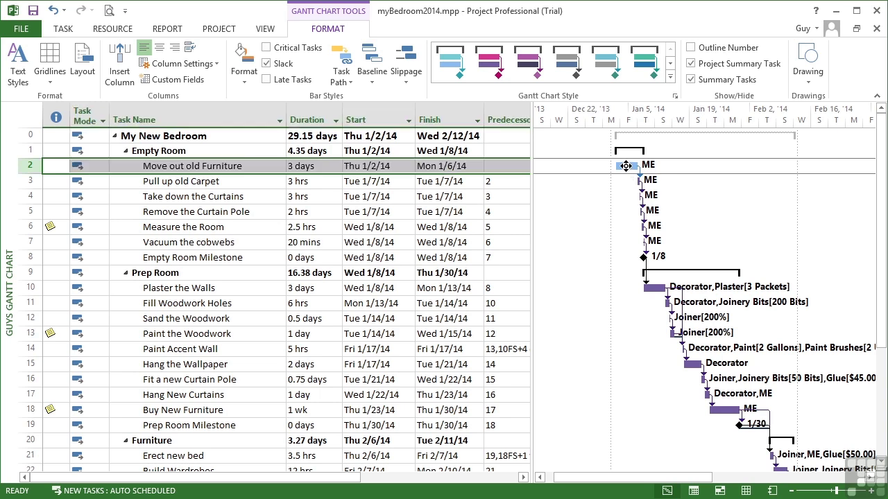
click(244, 84)
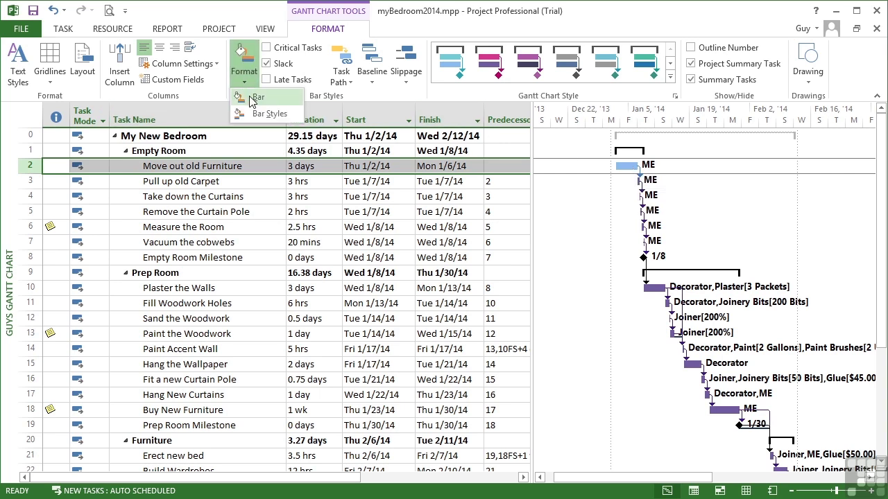
click(254, 97)
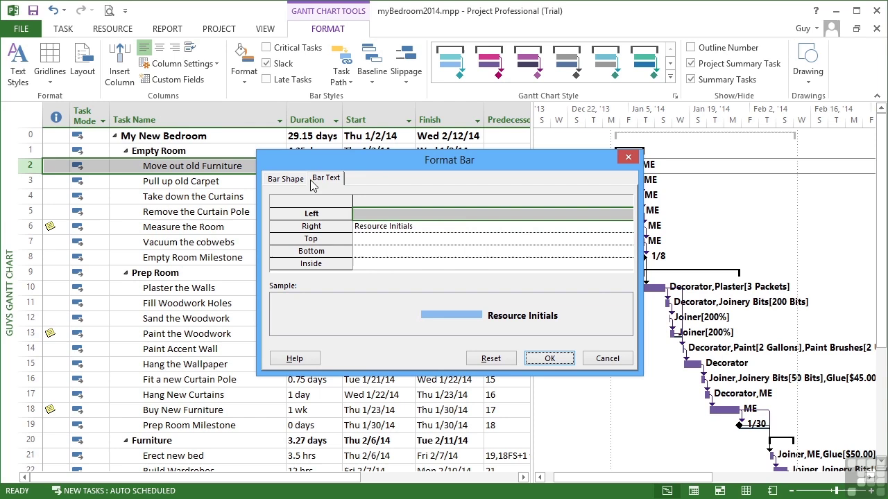
click(298, 182)
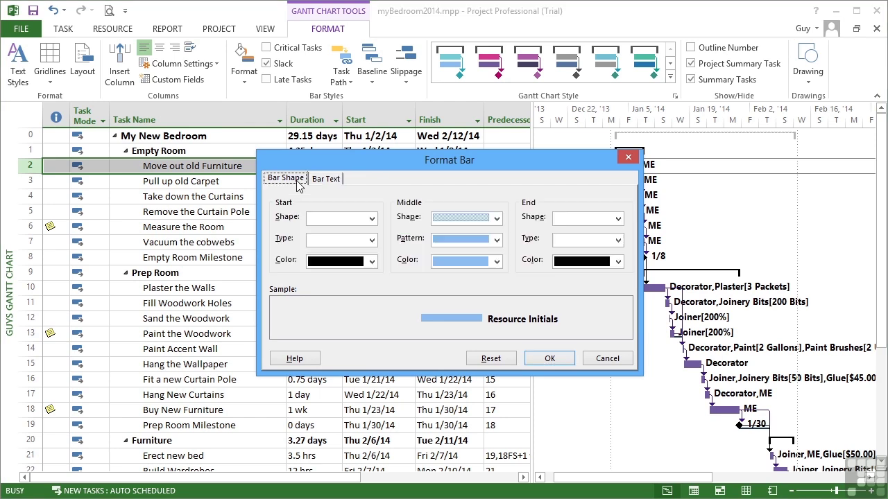
drag(483, 169, 342, 138)
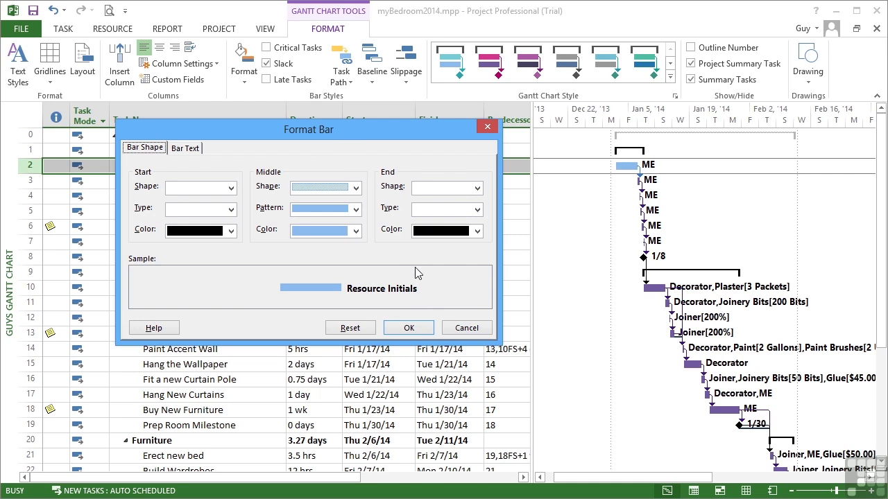
click(353, 231)
click(344, 251)
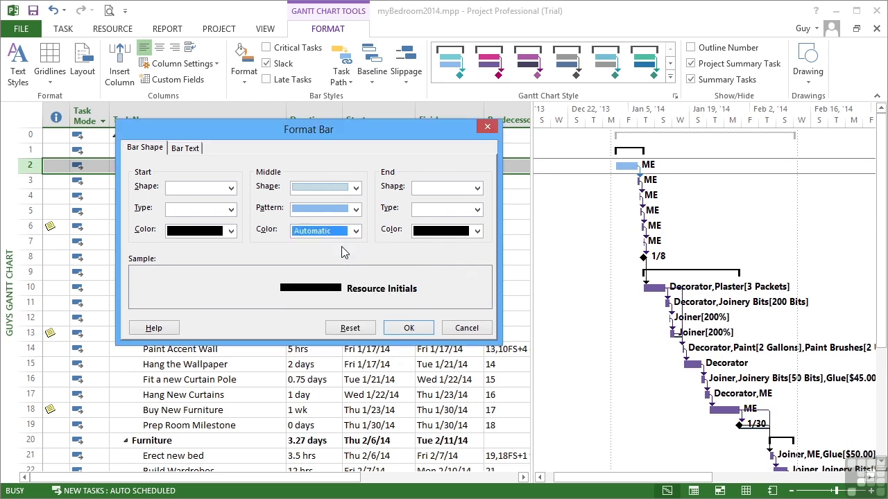
- Give the bar a vertical-line pattern, a middle shape and no end shape, and apply it
click(355, 209)
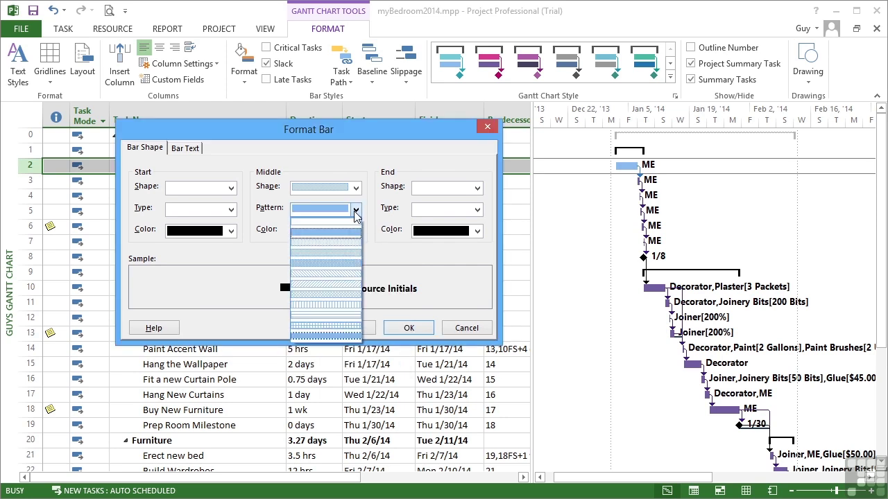
click(314, 307)
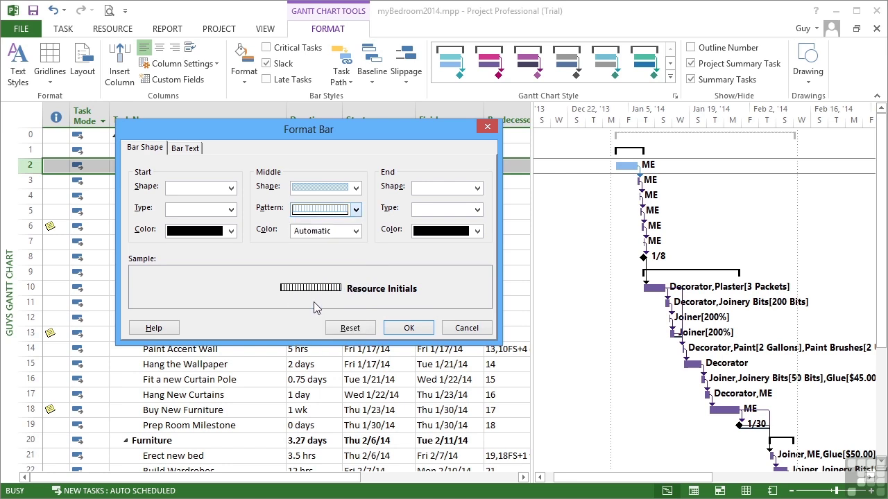
click(357, 189)
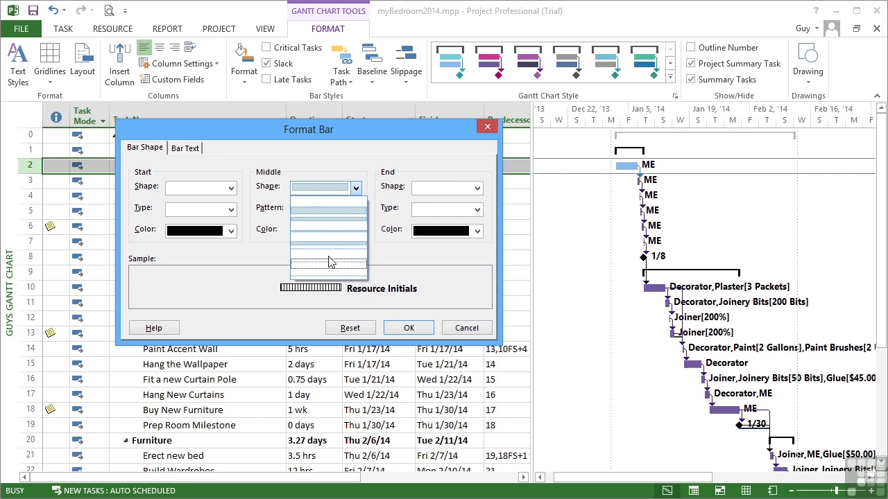
click(331, 217)
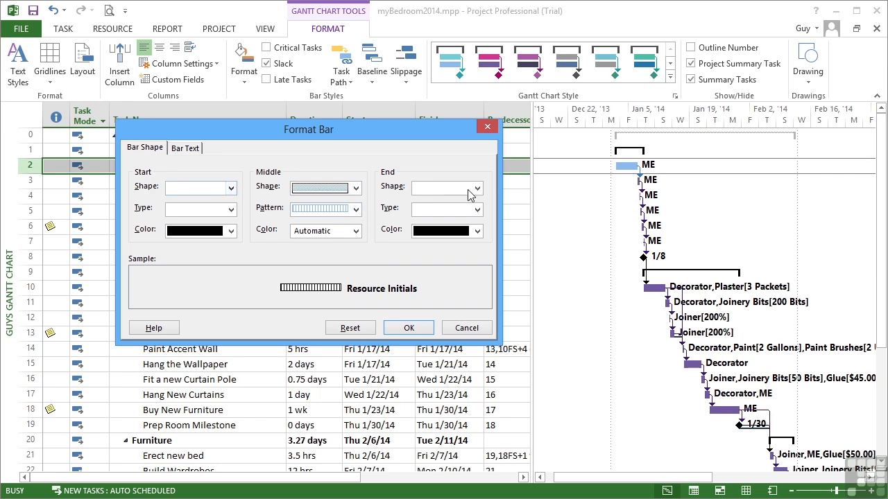
click(477, 189)
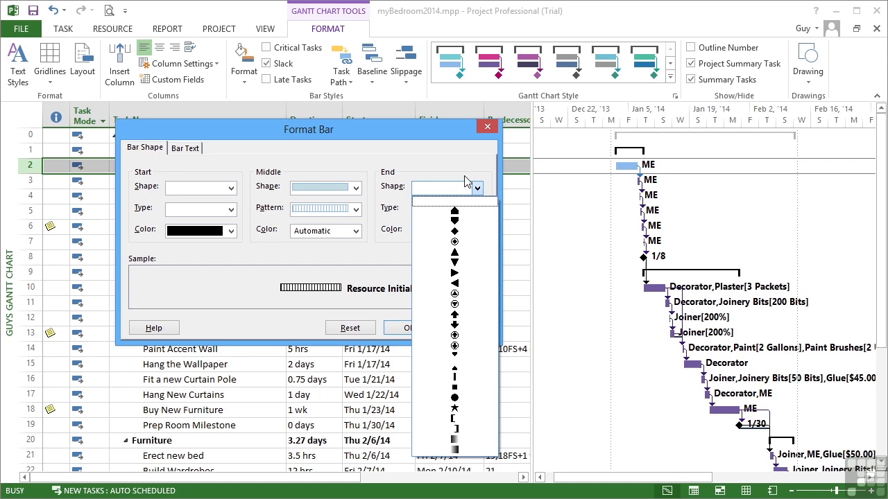
click(465, 183)
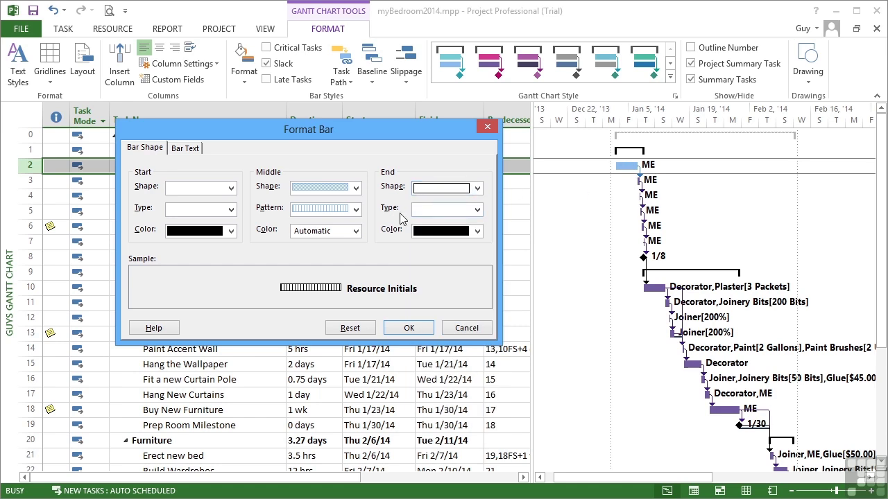
click(407, 330)
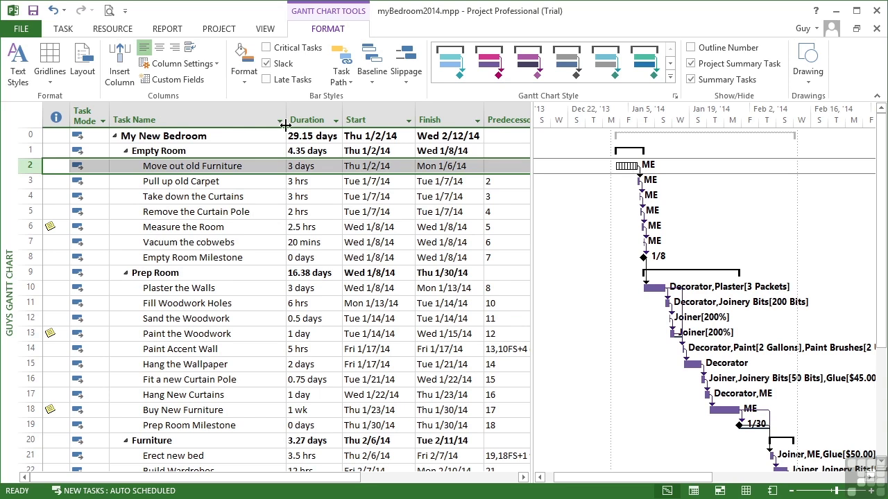
- Reset the Move out old Furniture bar to its default formatting in Format Bar
click(244, 81)
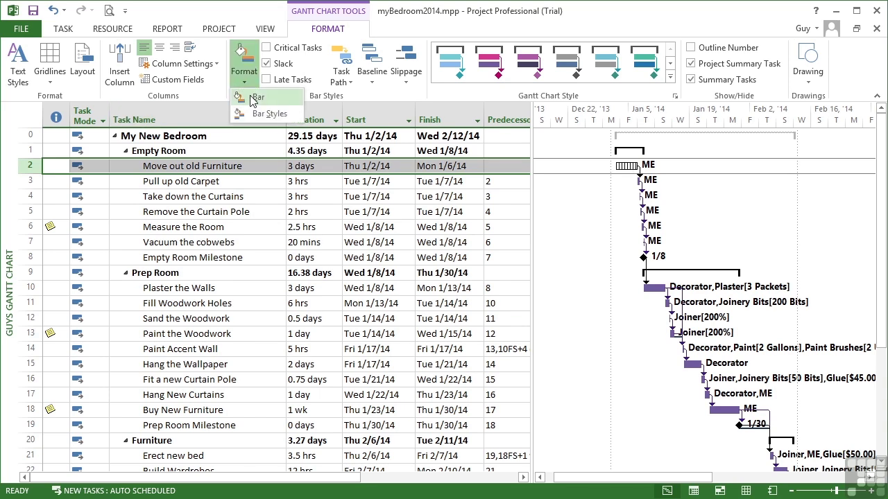
click(255, 98)
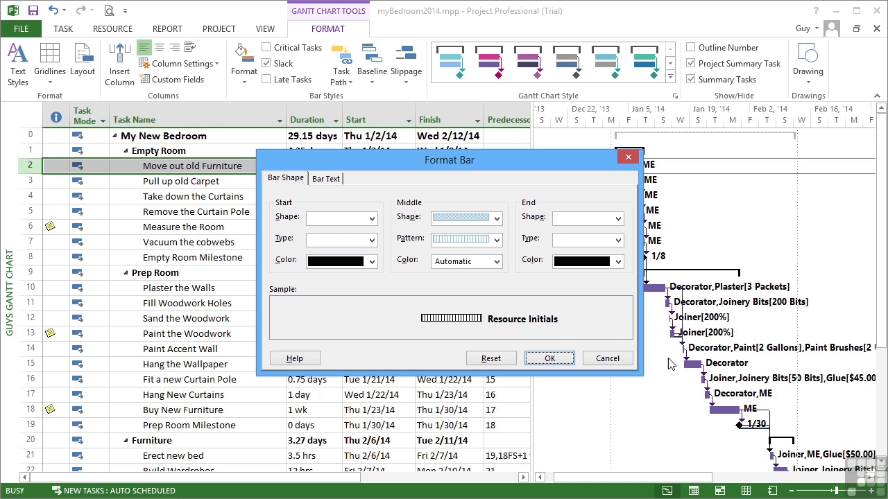
click(490, 359)
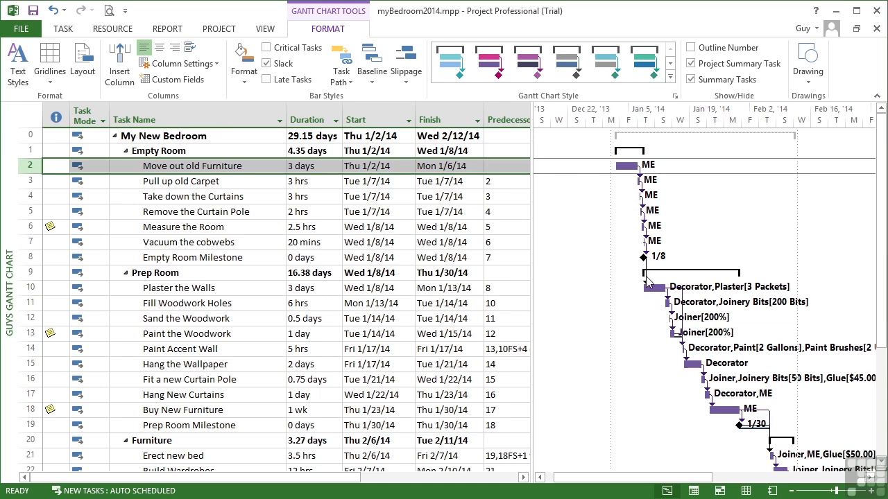
mouse_move(648, 284)
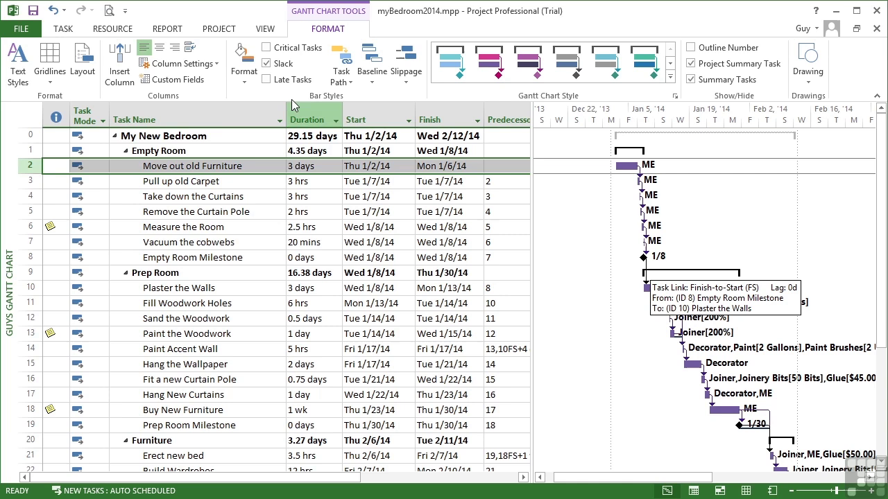
- Open Bar Styles and review the Split, Milestone, Summary, Project Summary and Group By Summary rows
click(244, 73)
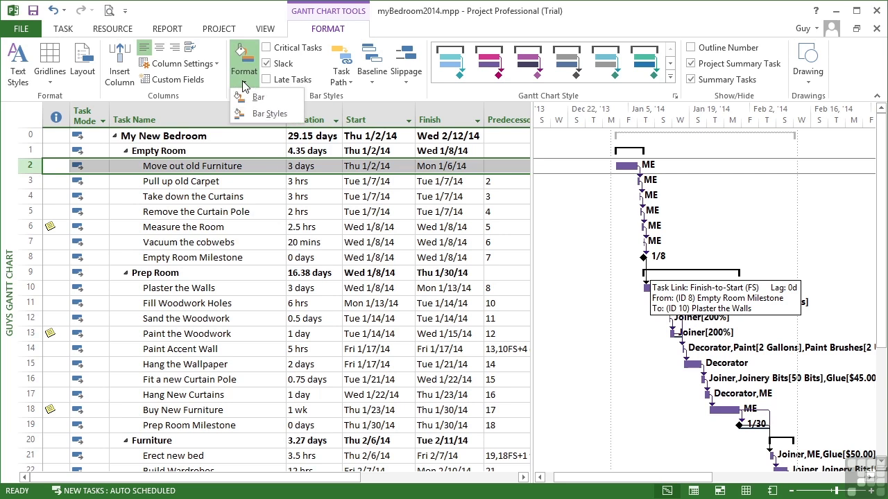
click(262, 116)
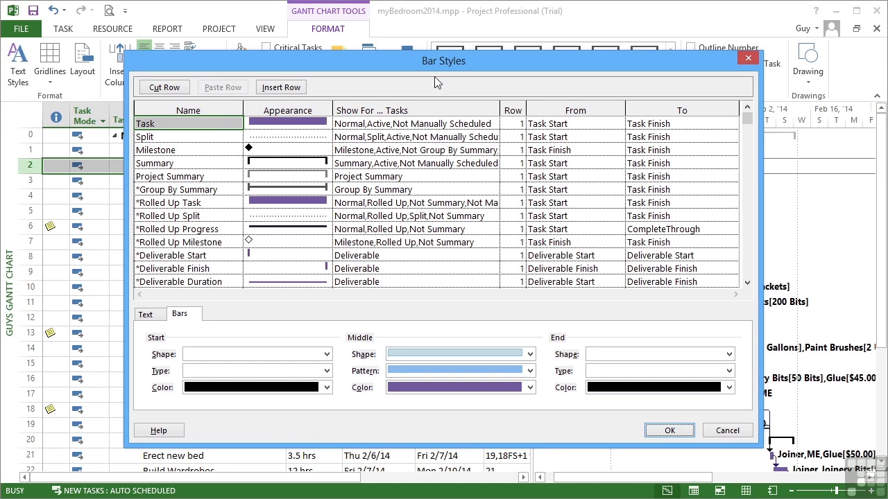
drag(440, 66, 440, 39)
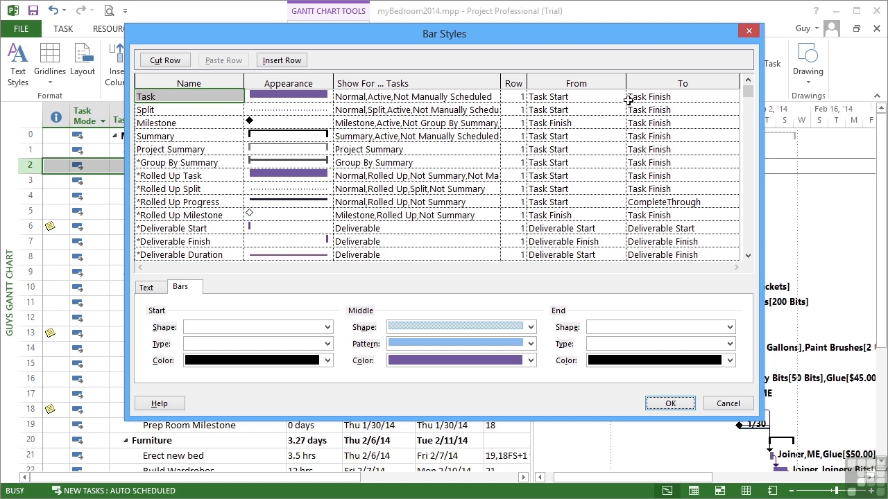
click(199, 111)
click(219, 124)
click(208, 136)
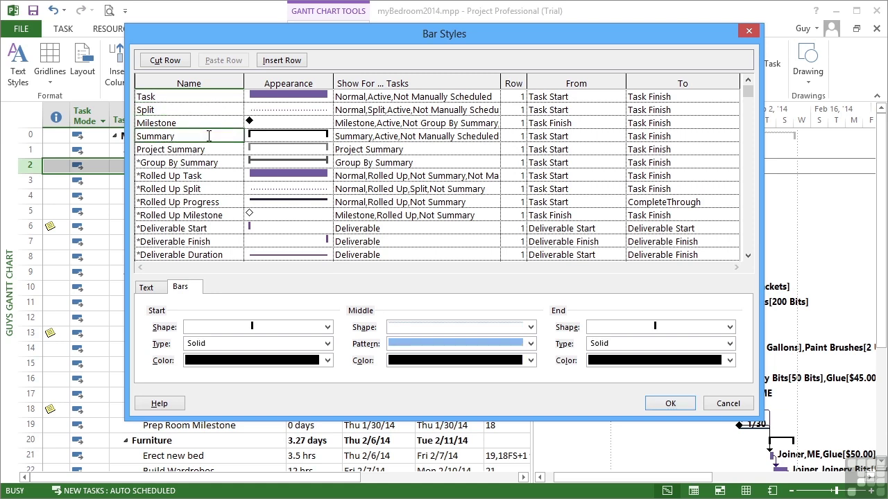
click(213, 149)
click(226, 163)
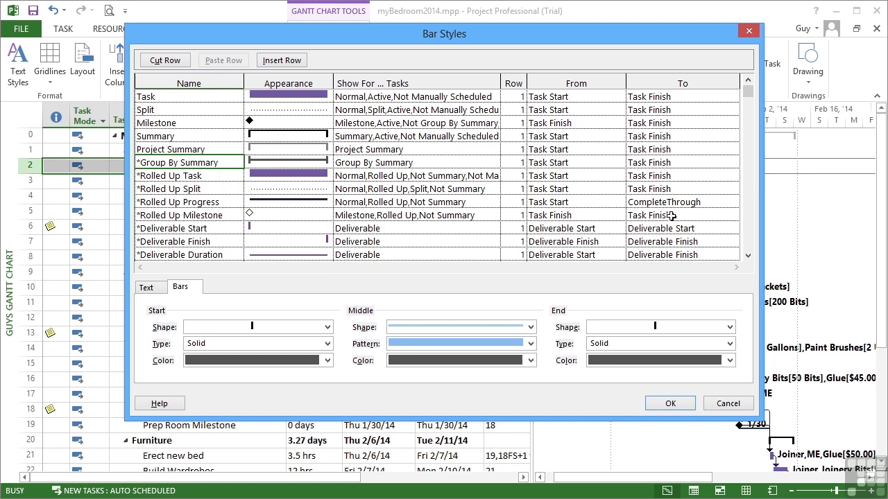
drag(751, 95, 752, 111)
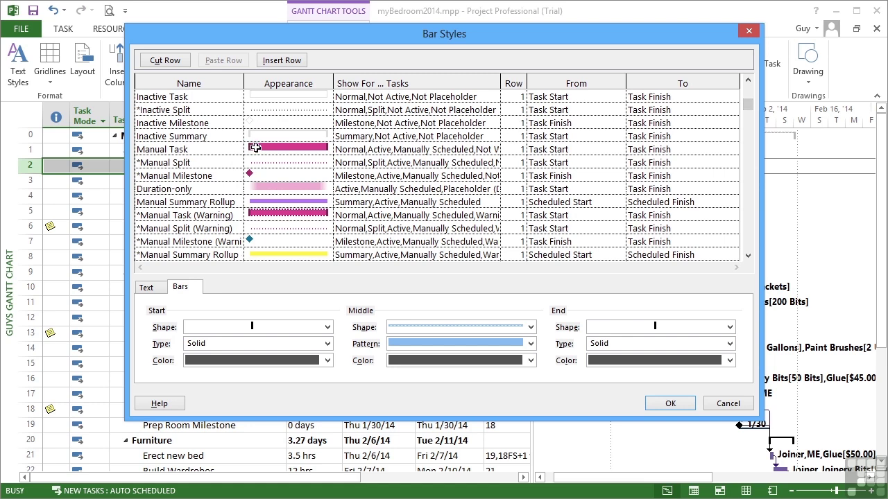
- Return to the top of the Bar Styles list and select the Task style
click(747, 83)
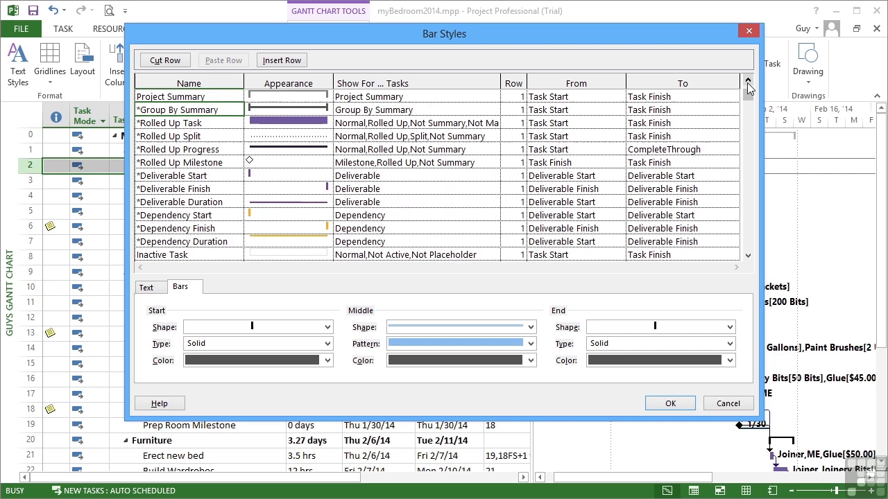
click(748, 84)
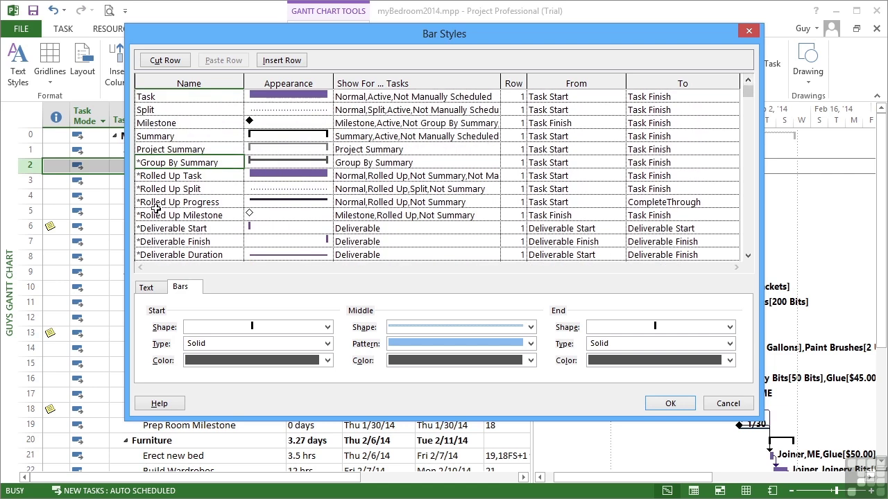
click(174, 97)
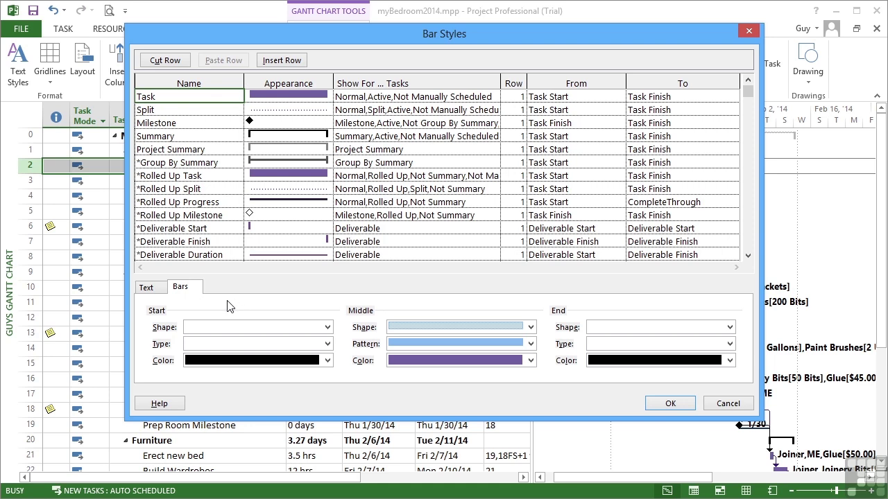
- Give the Task bar middle a dark orange colour with a patterned fill
click(531, 362)
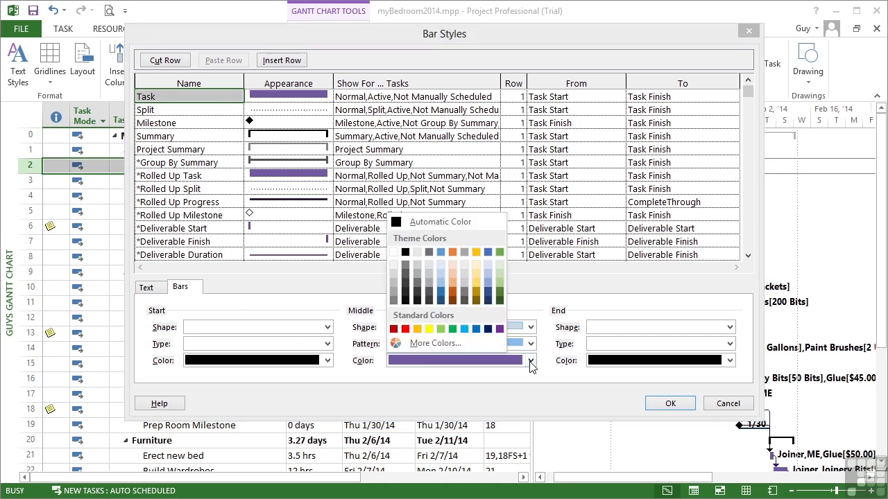
click(452, 291)
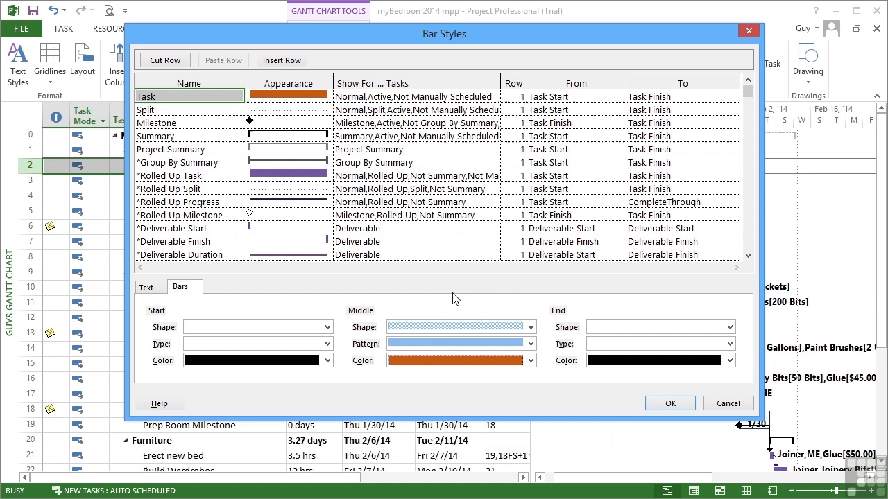
click(530, 344)
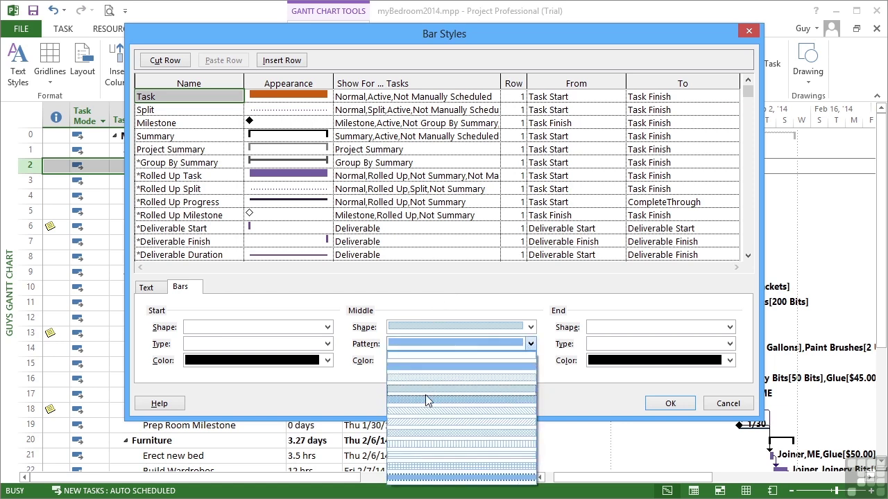
click(425, 403)
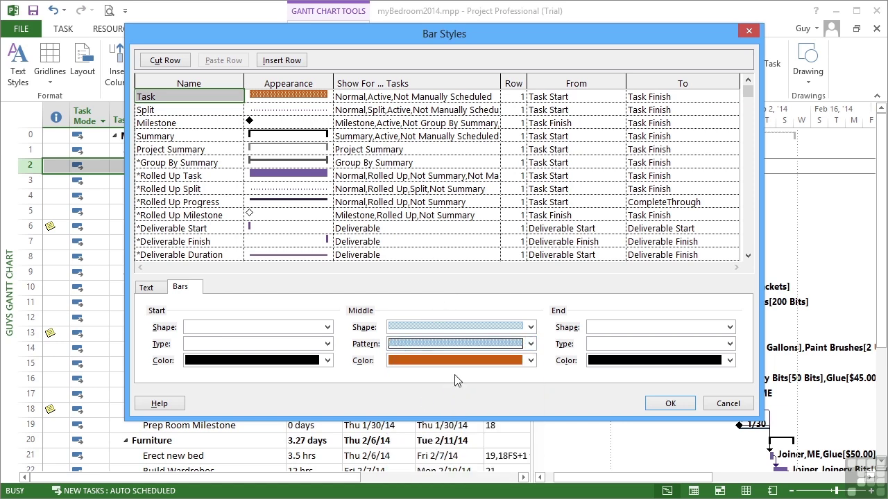
- Add a red left-pointing triangle start shape and a red right-pointing triangle end shape
click(328, 344)
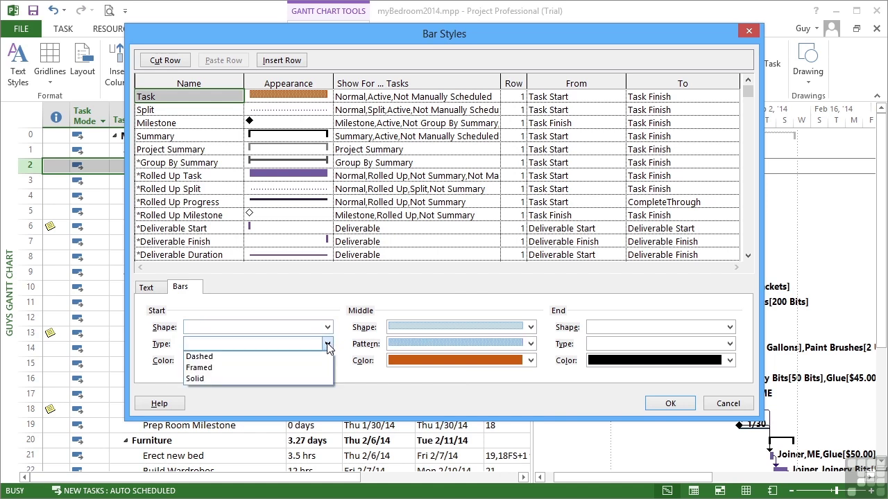
click(327, 344)
click(327, 328)
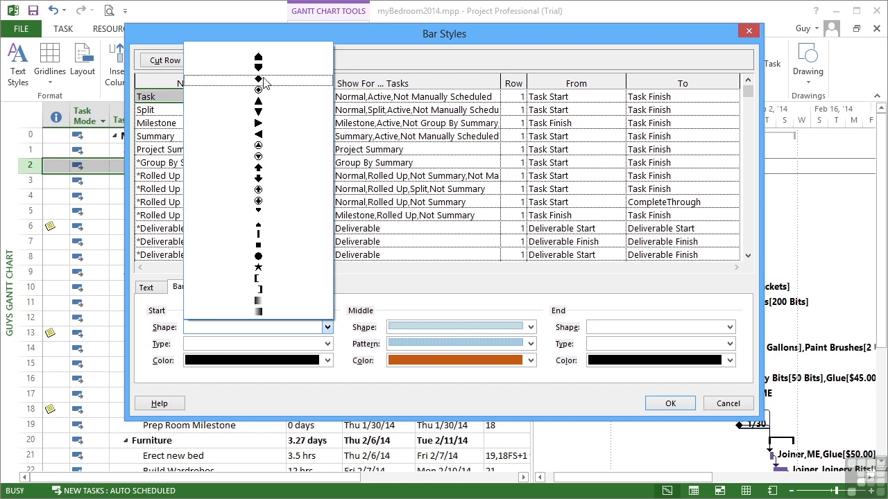
click(259, 134)
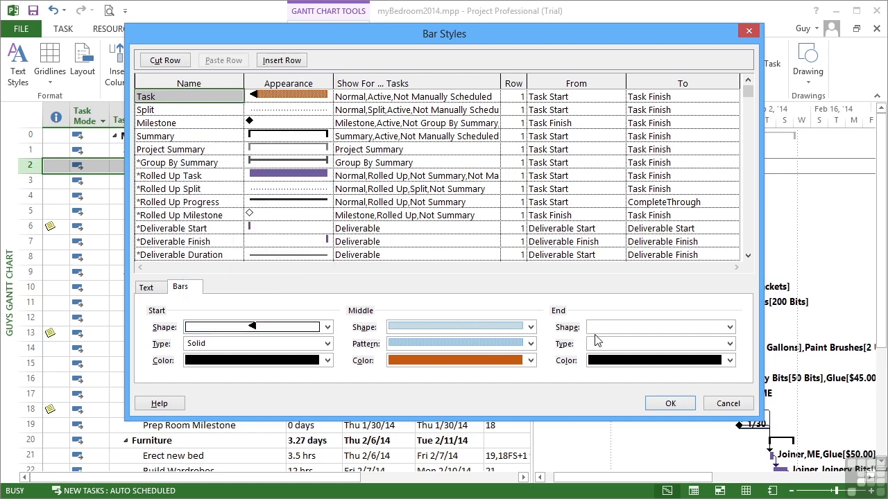
click(686, 330)
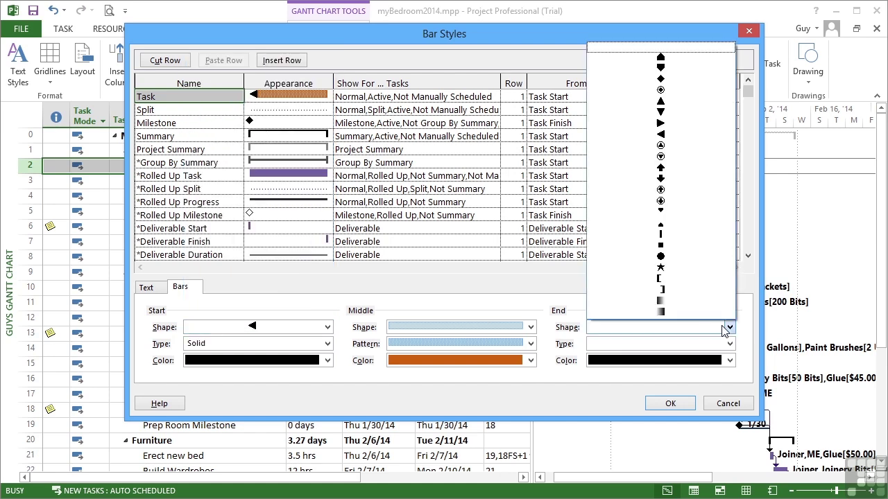
click(672, 125)
click(729, 361)
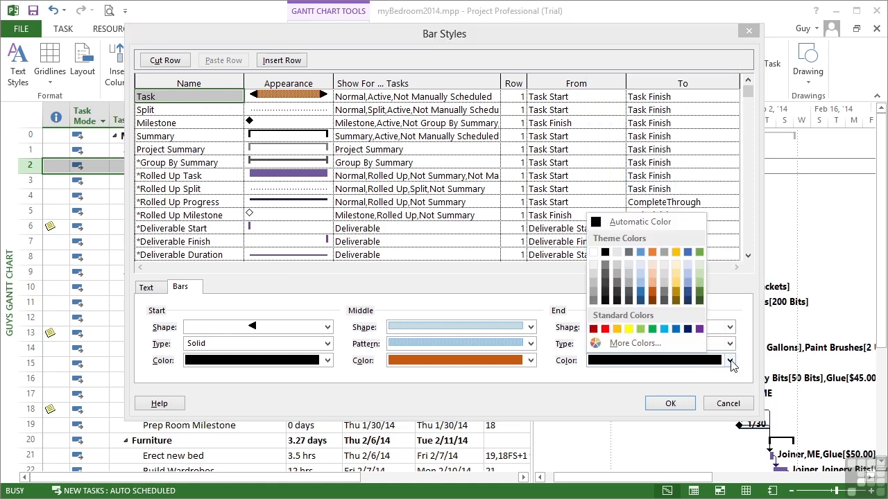
click(605, 329)
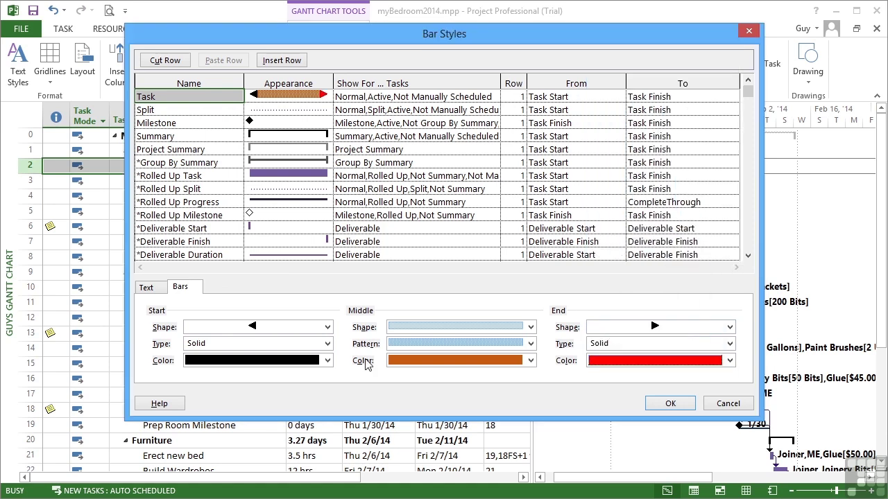
click(321, 366)
click(201, 329)
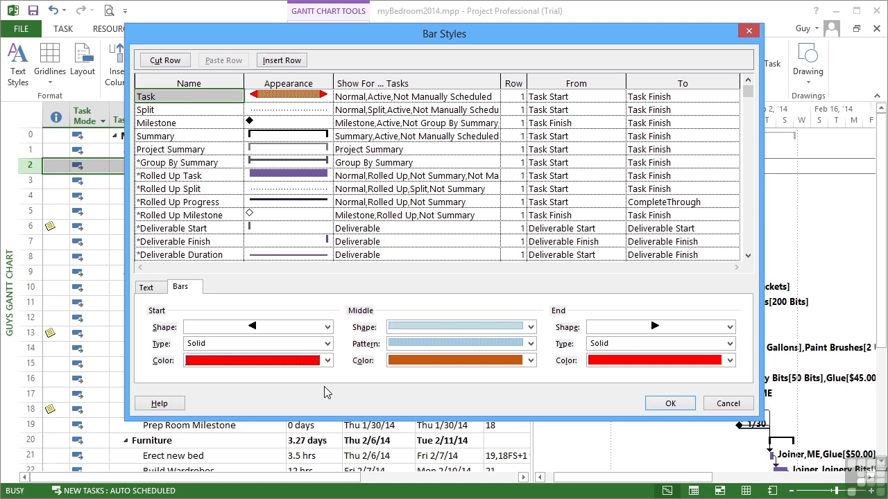
- On the Text tab, set the Right bar label to Resource Initials
click(148, 288)
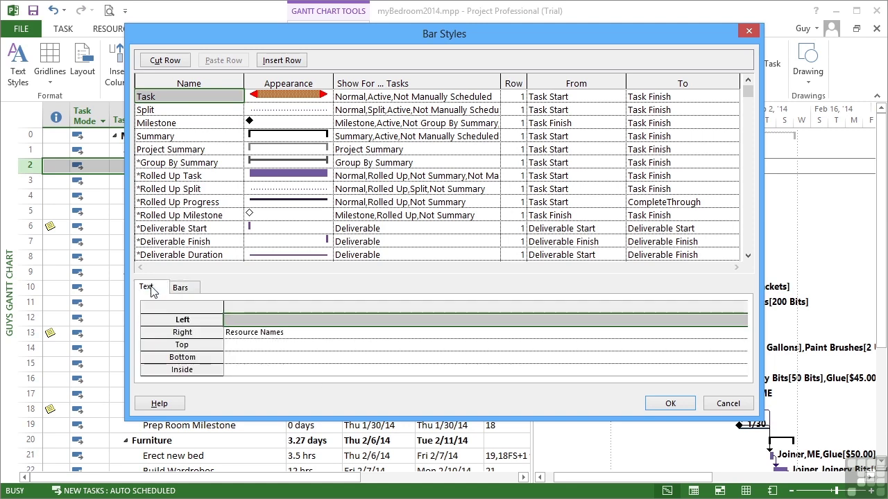
click(296, 333)
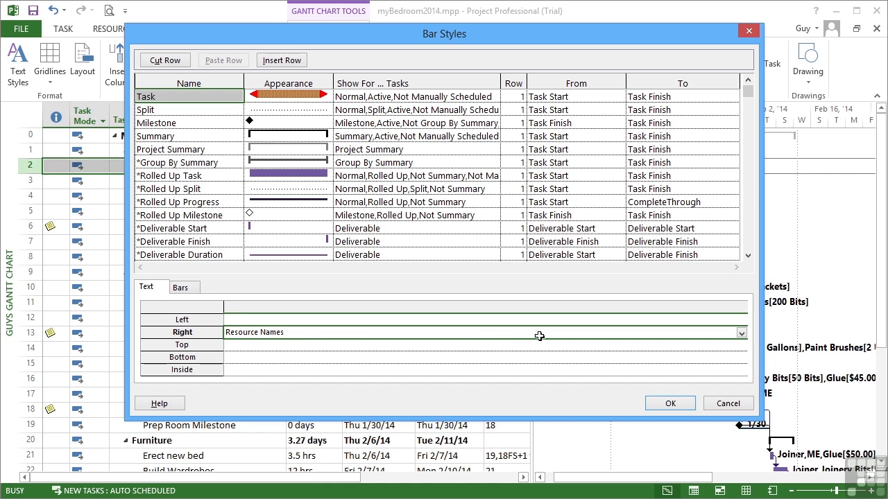
click(742, 335)
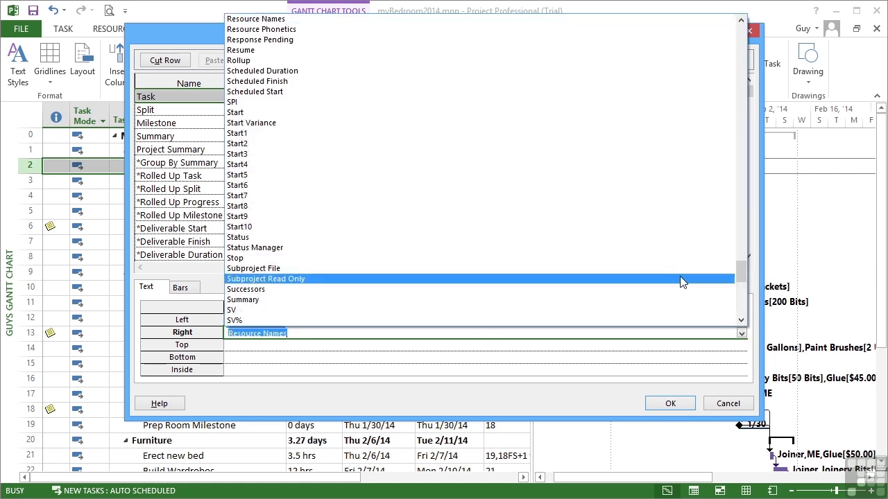
click(741, 20)
click(741, 20)
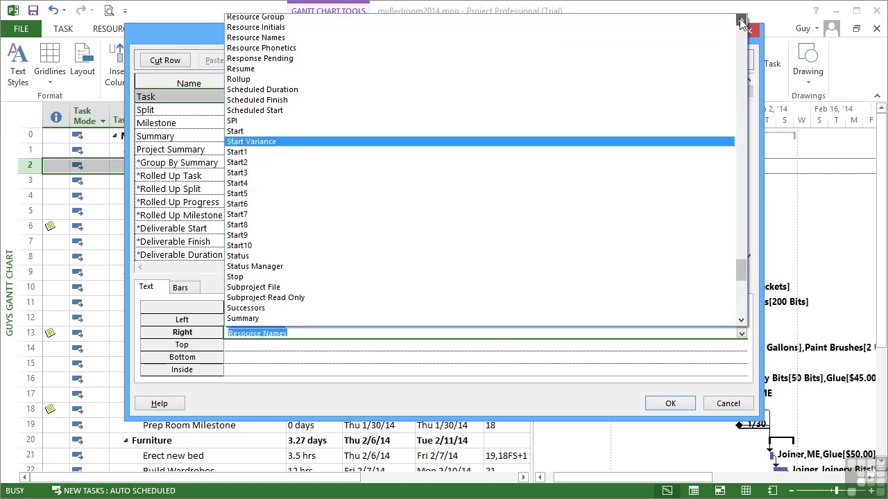
click(741, 21)
click(309, 40)
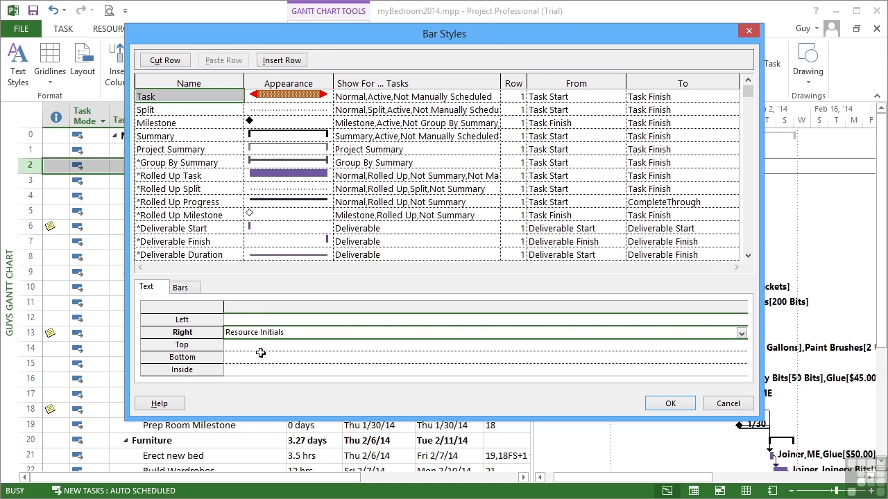
- Check the Left, Top, Bottom and Inside label settings, then apply the bar style
click(246, 321)
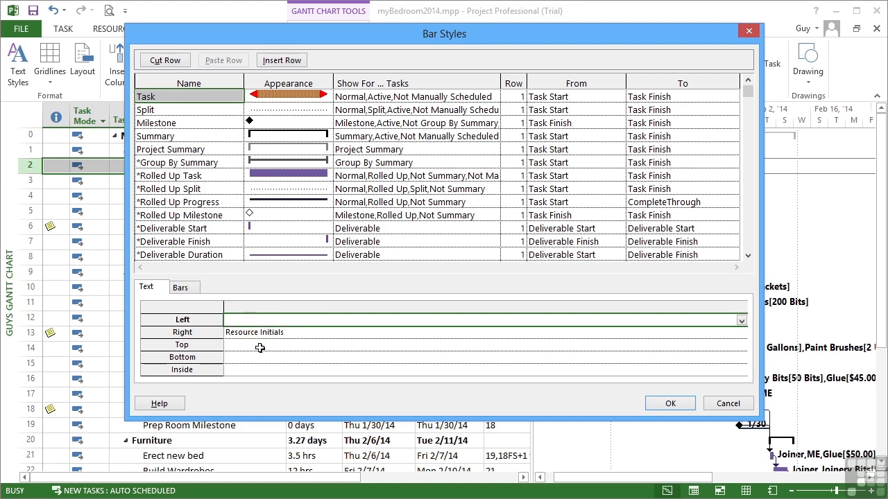
click(257, 346)
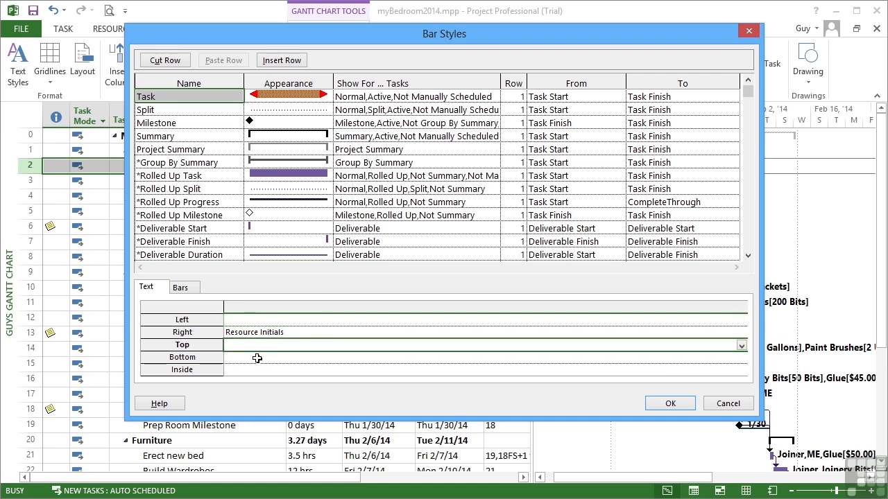
click(257, 358)
click(263, 370)
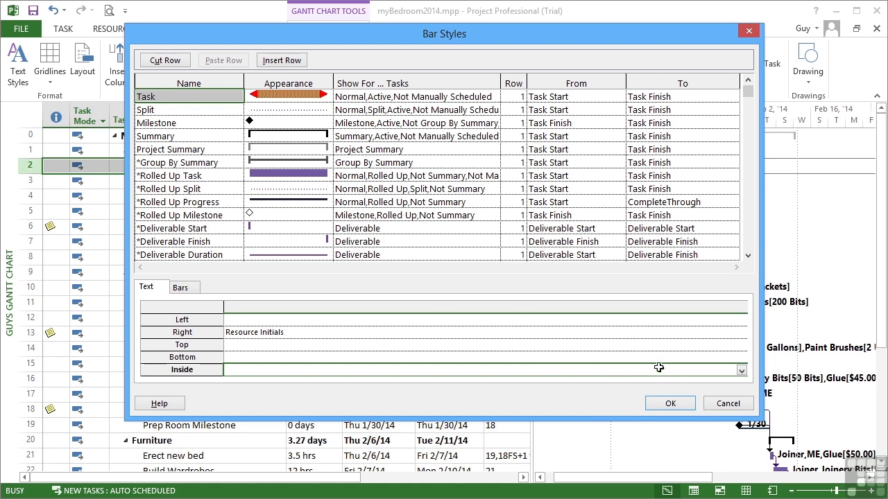
click(668, 404)
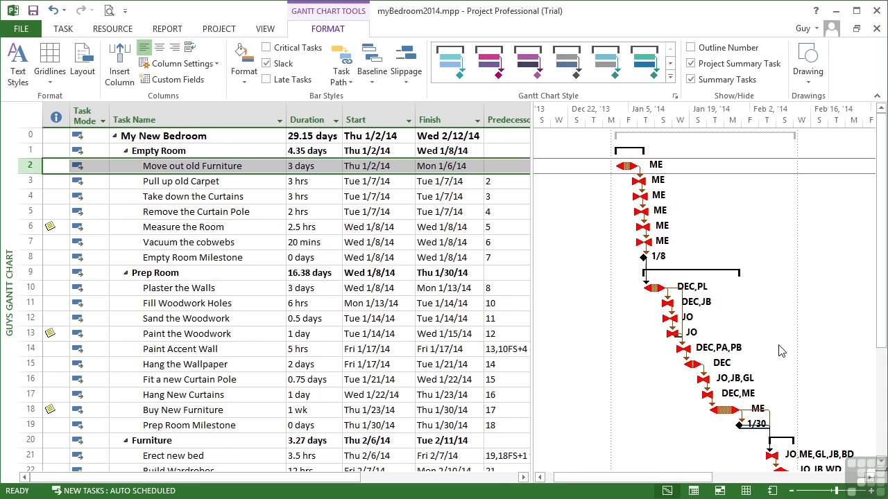
- Scroll the Gantt chart to review the red-ended bars labelled with initials like ME and DEC,PL
scroll(784, 336, down, 2)
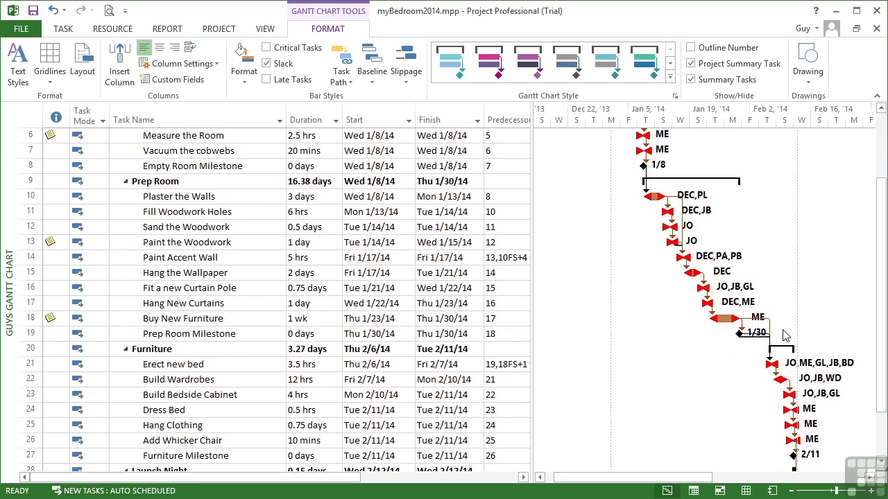
scroll(784, 336, up, 2)
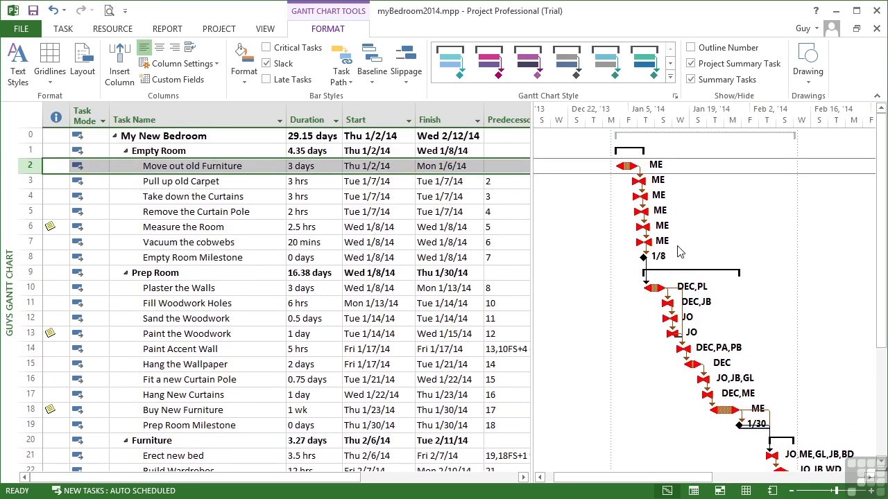
- In Bar Styles, remove the start and end triangles and make the task bar middle solid orange
click(242, 82)
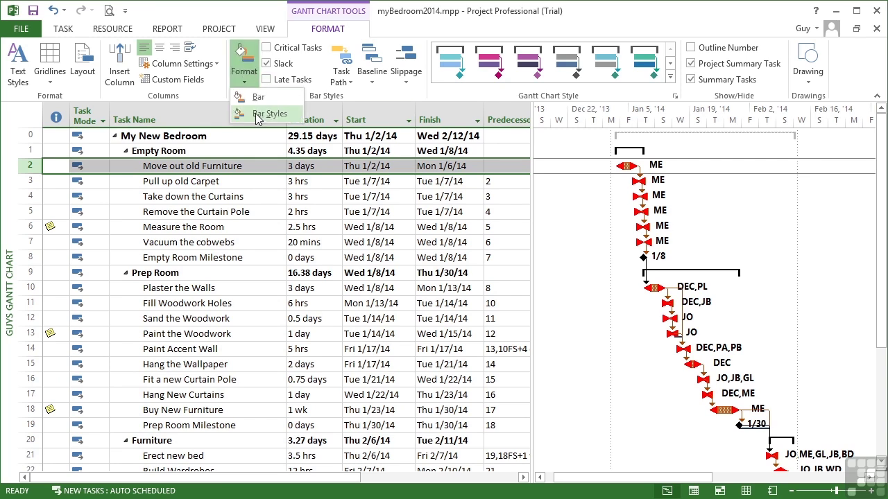
click(257, 115)
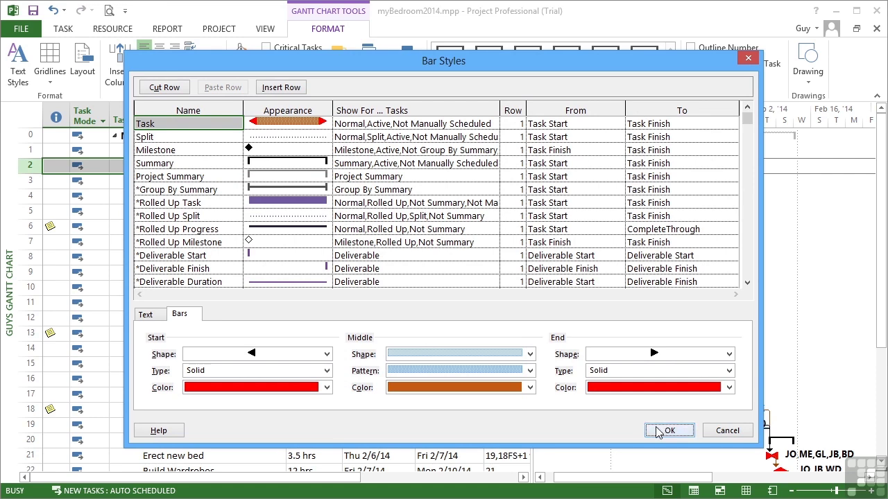
click(703, 355)
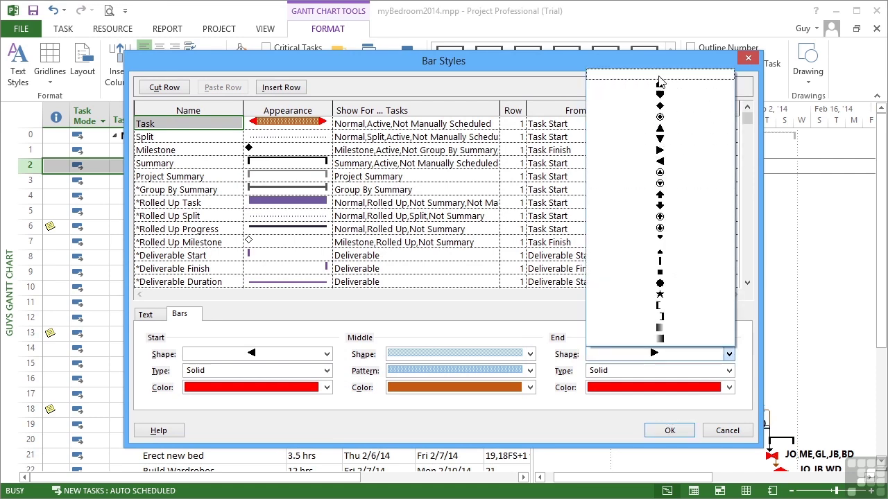
click(728, 354)
click(729, 352)
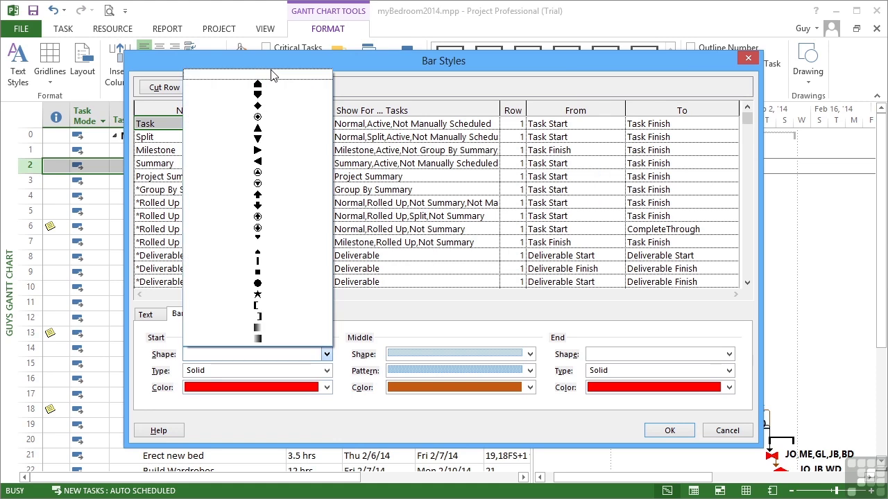
click(272, 77)
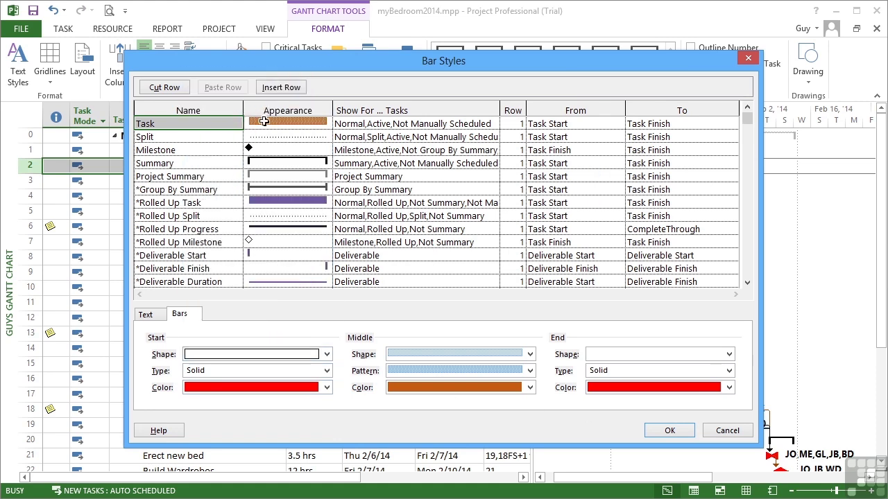
click(529, 371)
click(484, 393)
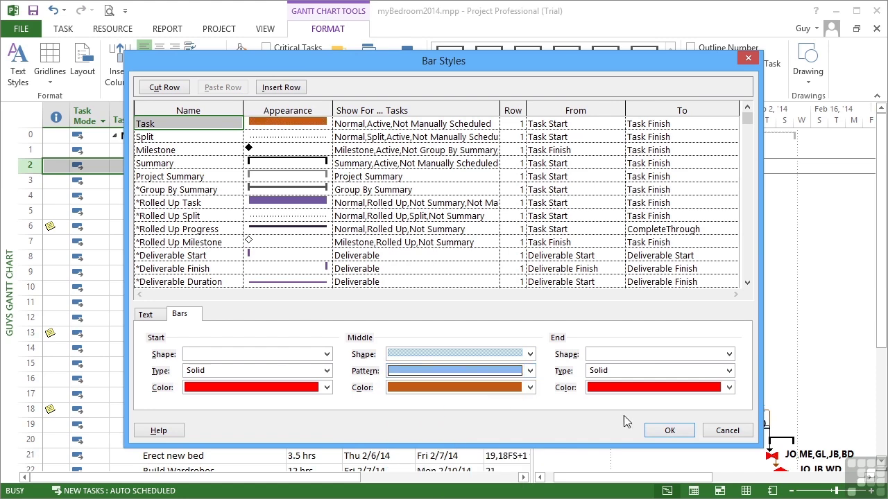
click(670, 431)
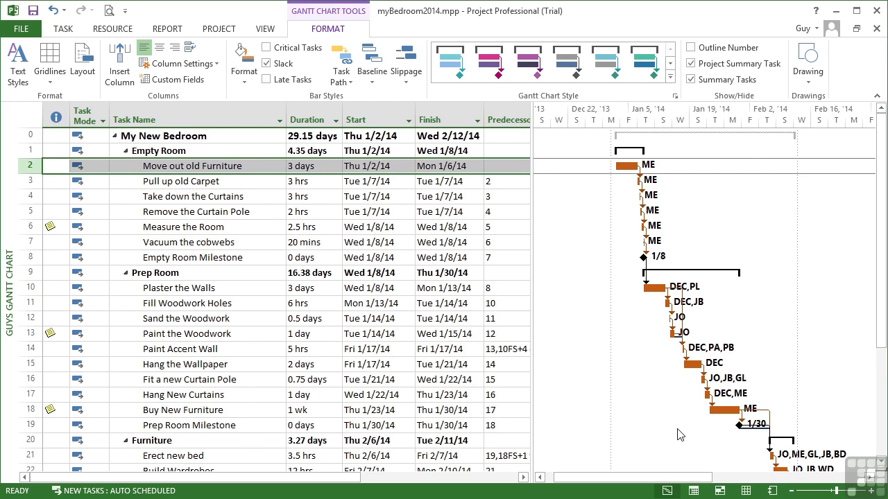
click(68, 31)
click(28, 82)
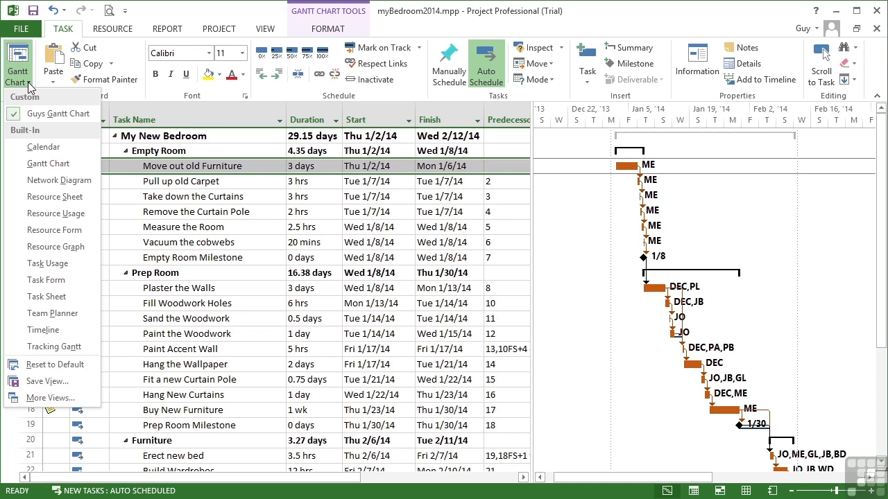
click(48, 166)
click(17, 77)
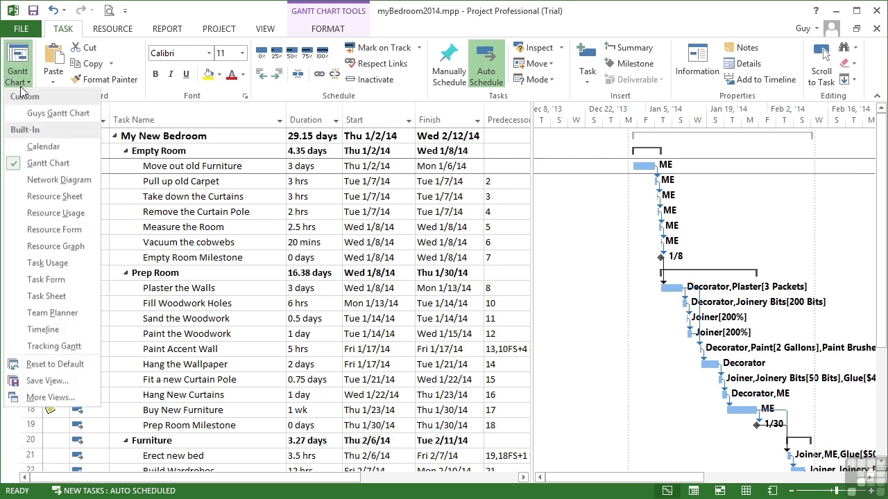
click(39, 115)
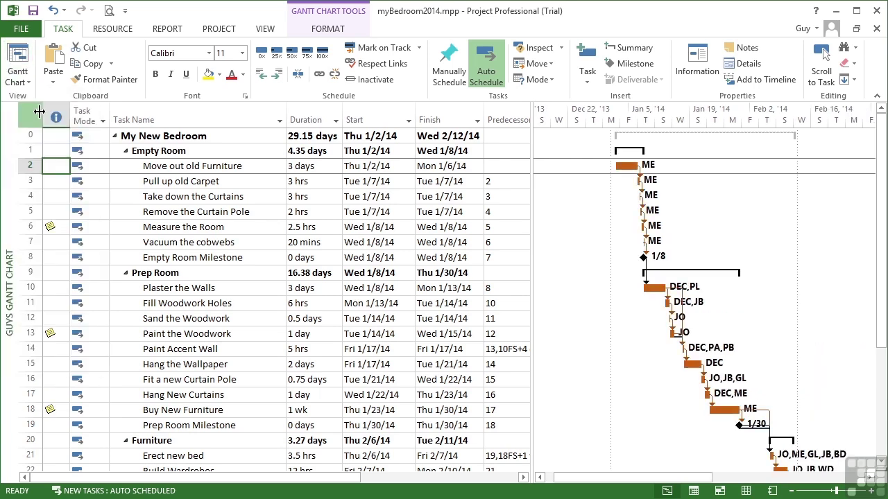